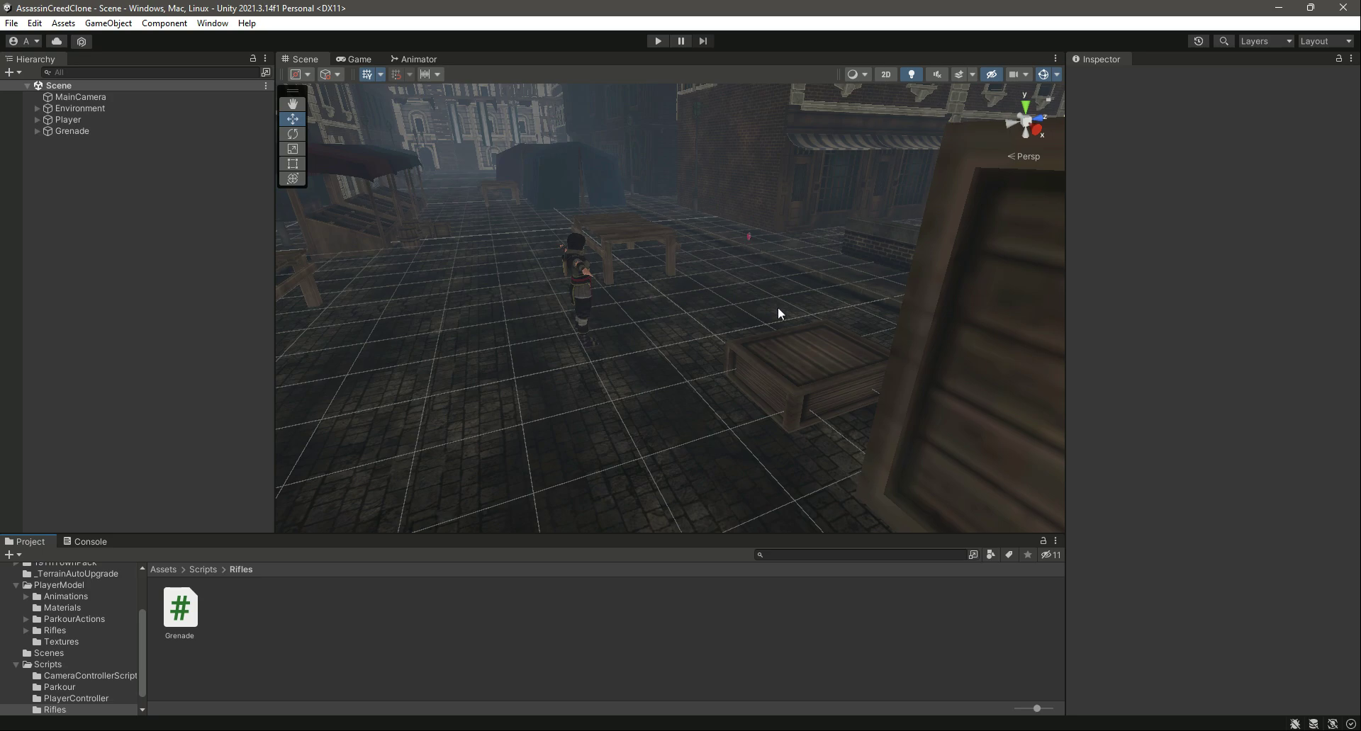
# Switch to the browser's Asset Store page for the free Unity Particle Pack and open the pack in the Unity Editor.
pyautogui.hotkey('alt', 'Tab')
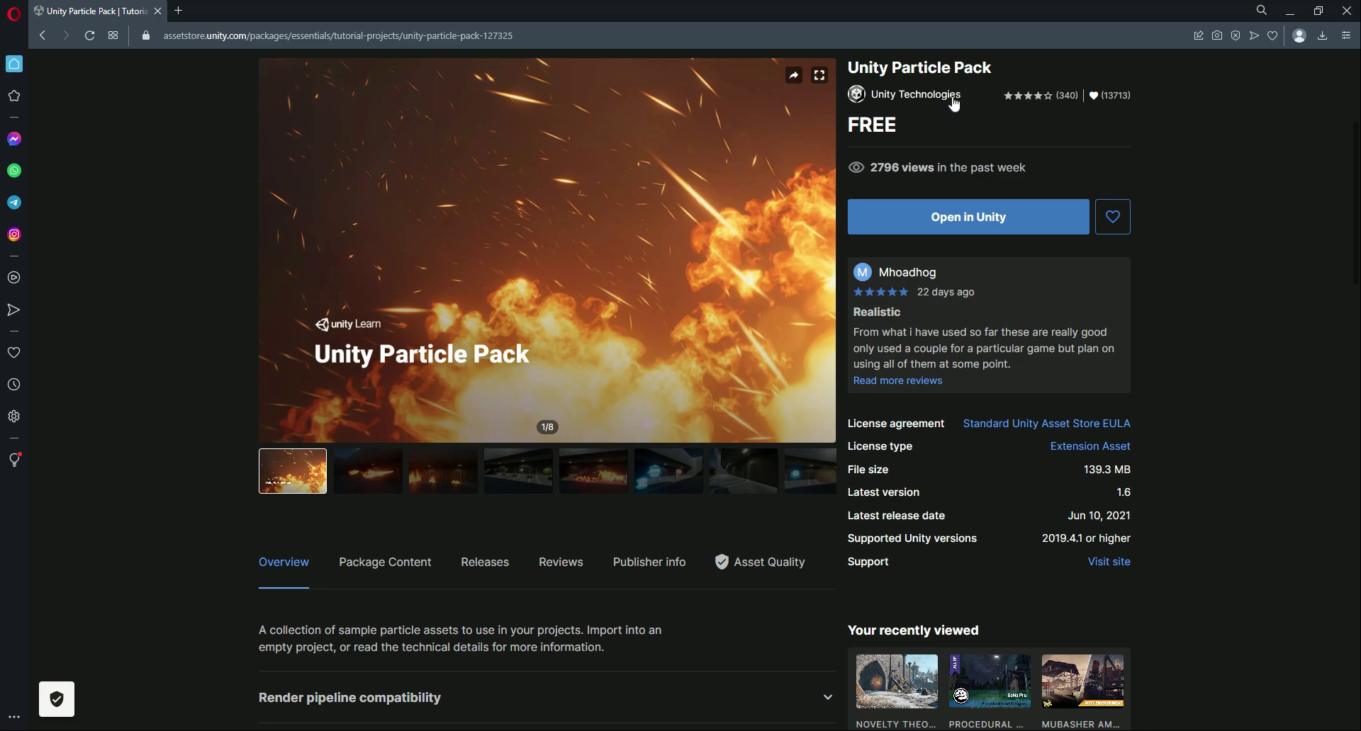
pyautogui.moveTo(849, 68); pyautogui.dragTo(1031, 121)
pyautogui.click(1047, 121)
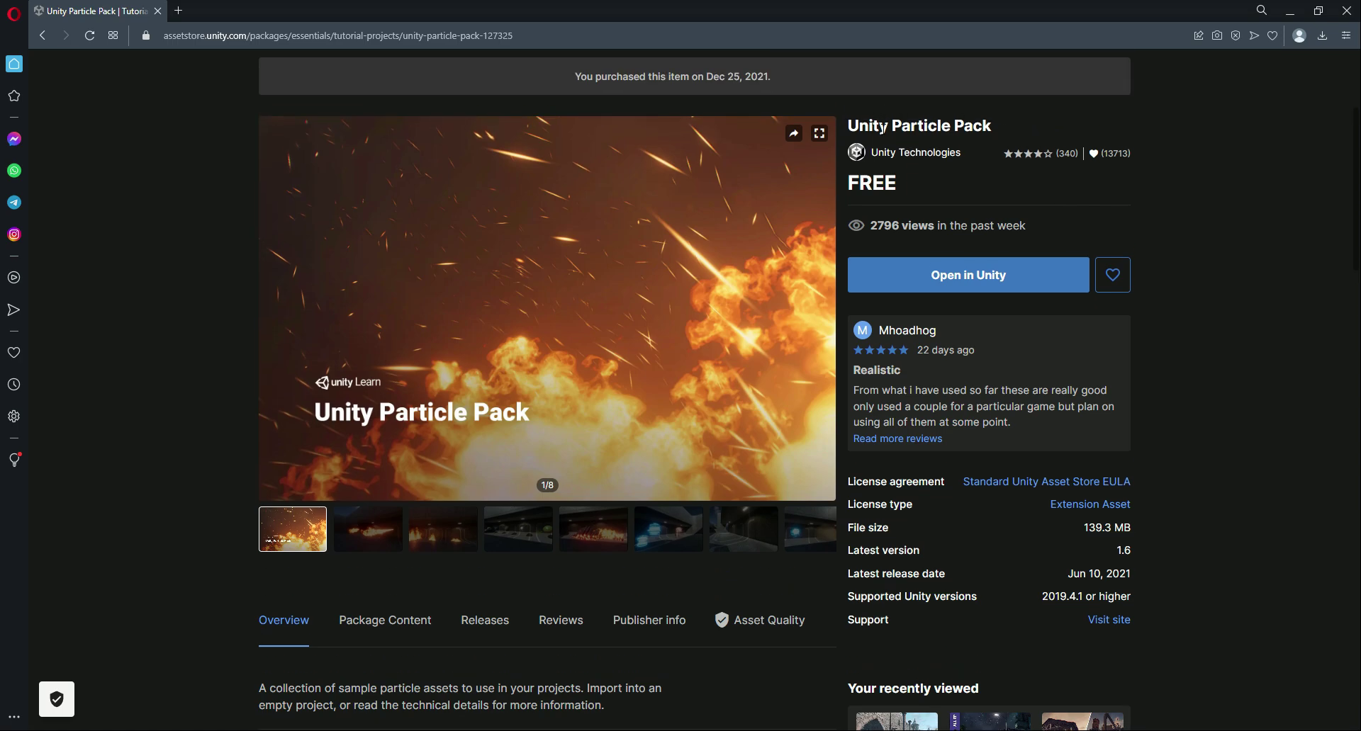
pyautogui.doubleClick(871, 183)
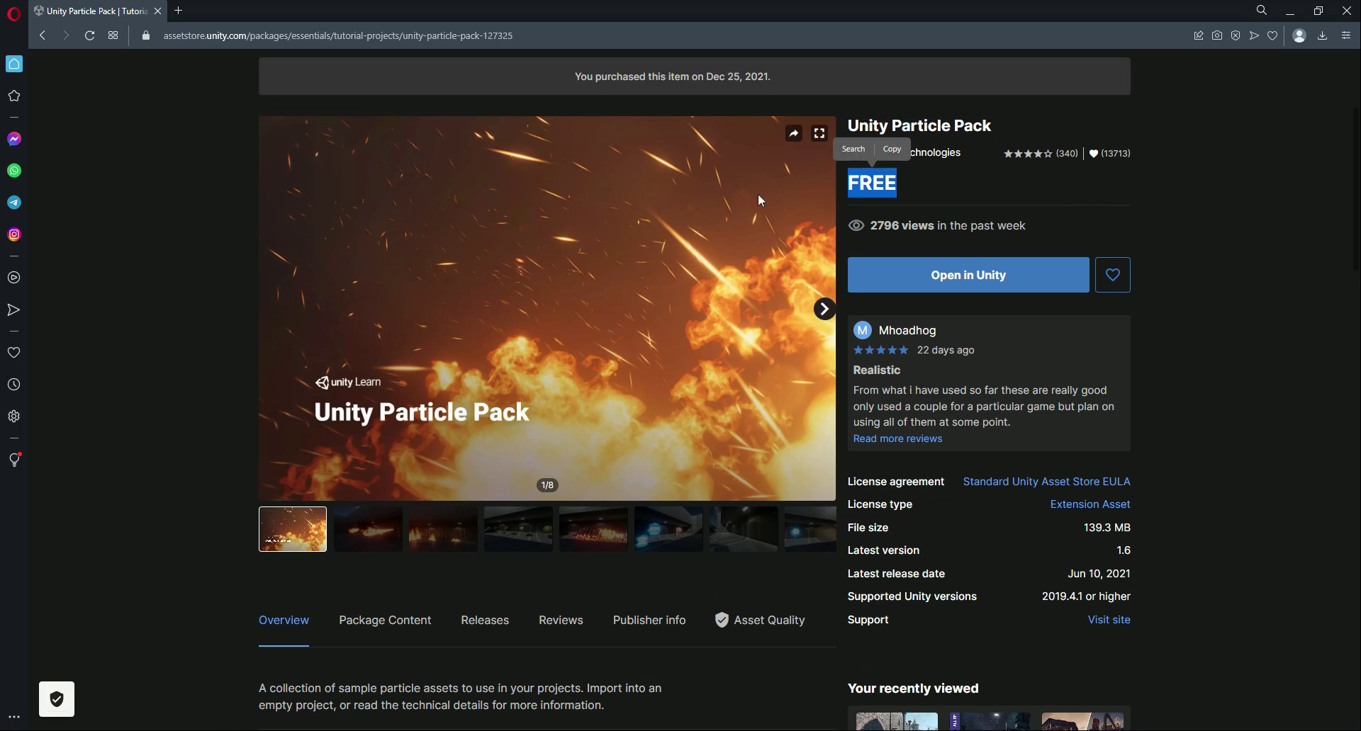
pyautogui.click(923, 186)
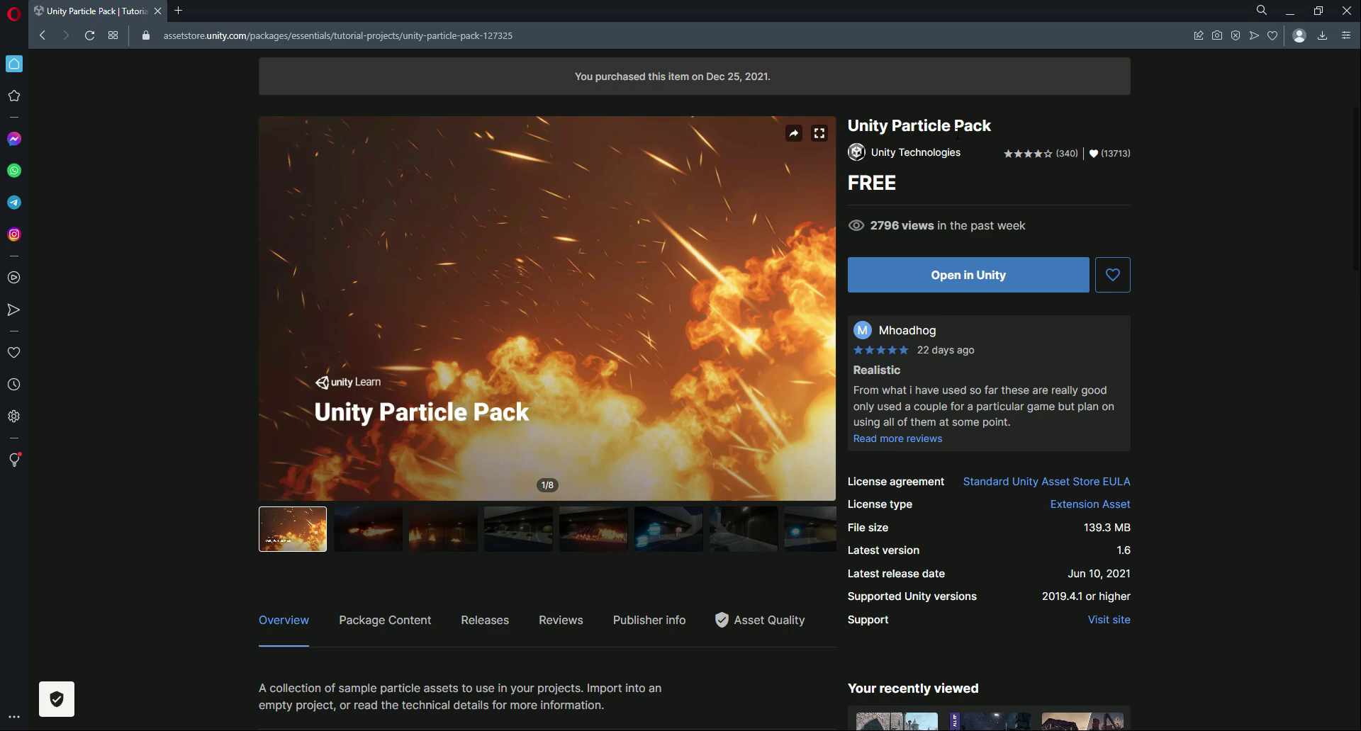
pyautogui.click(943, 283)
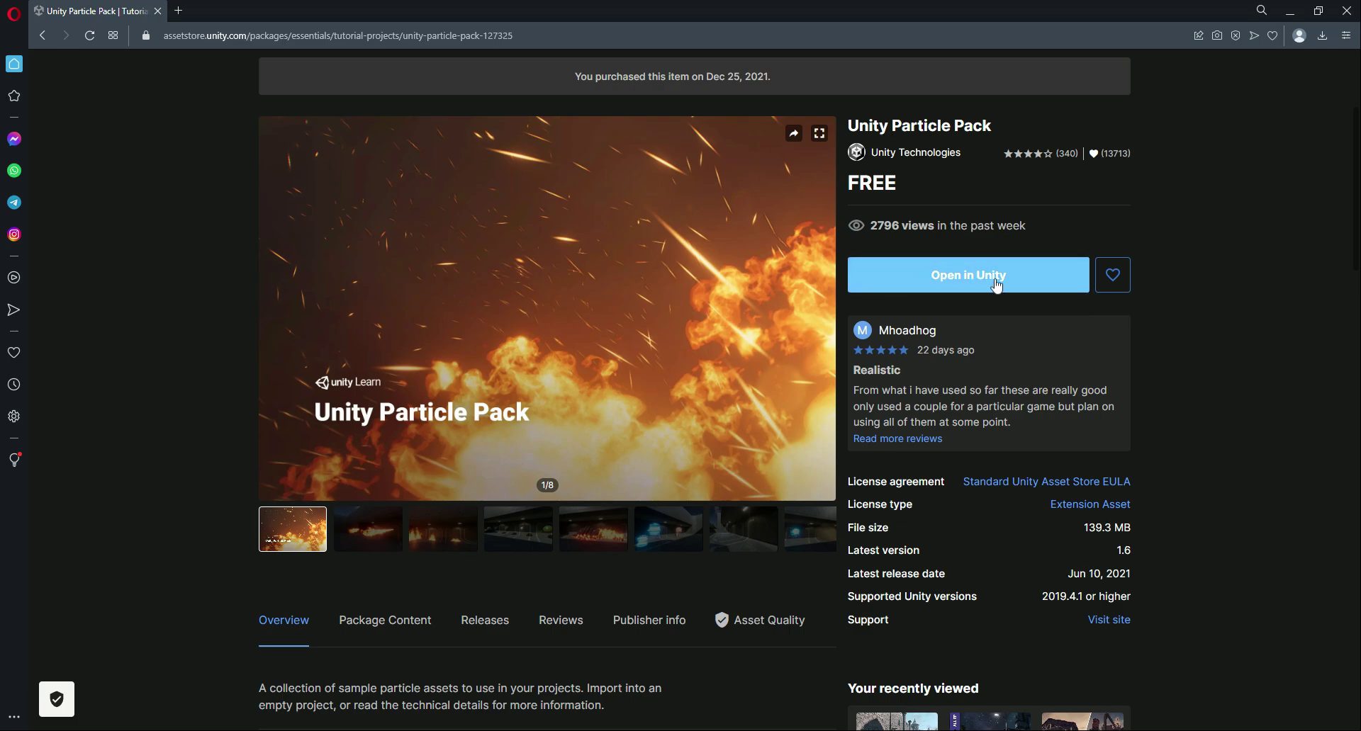
pyautogui.click(946, 284)
pyautogui.click(939, 283)
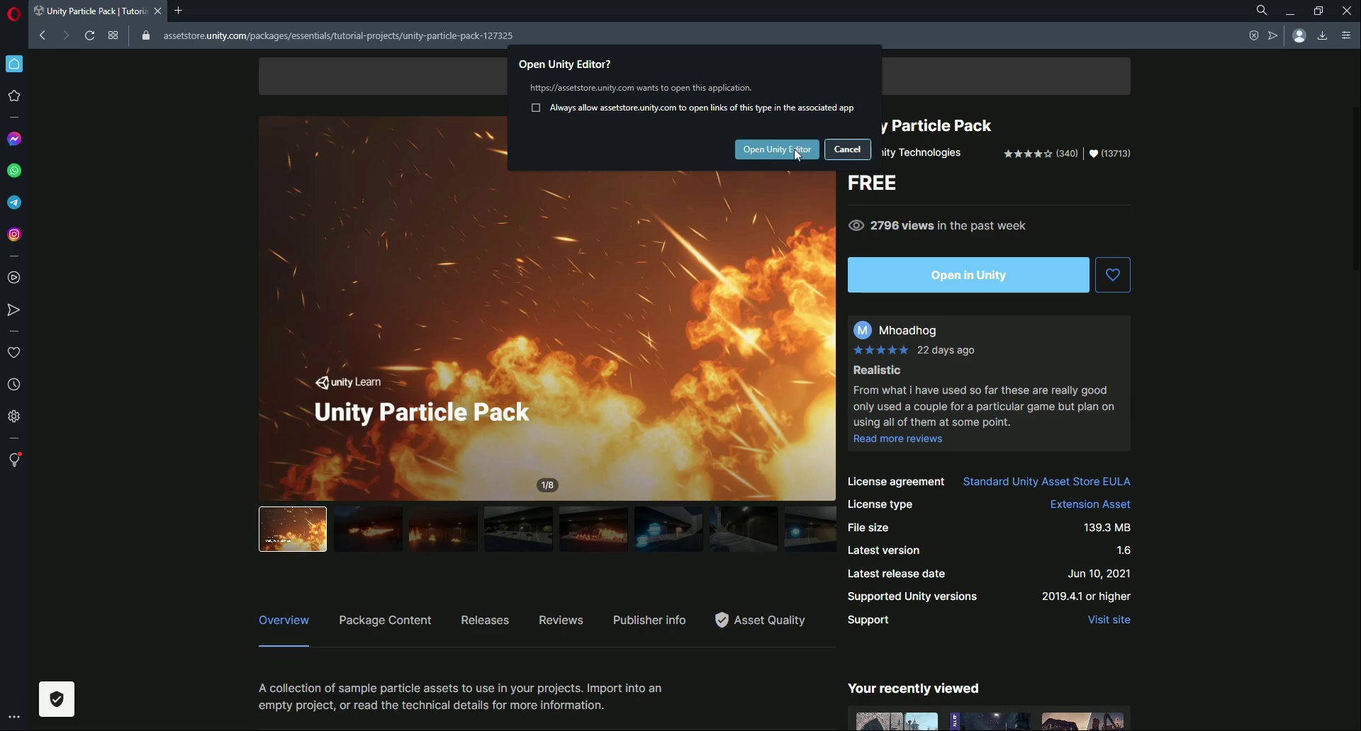
pyautogui.click(776, 150)
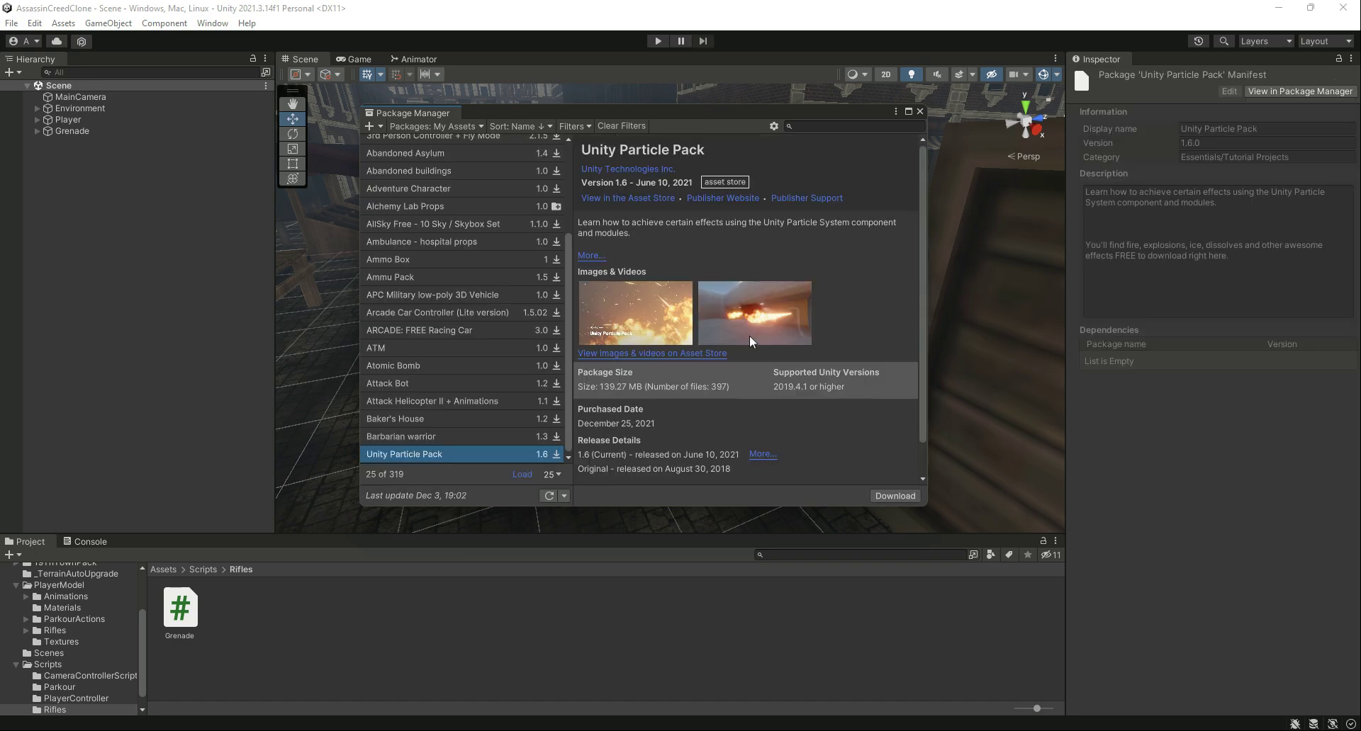
# Download and import Unity Particle Pack into the current project, accepting the settings overwrite and installing or upgrading its package dependencies.
pyautogui.scroll(-1, 768, 325)
pyautogui.scroll(1, 769, 324)
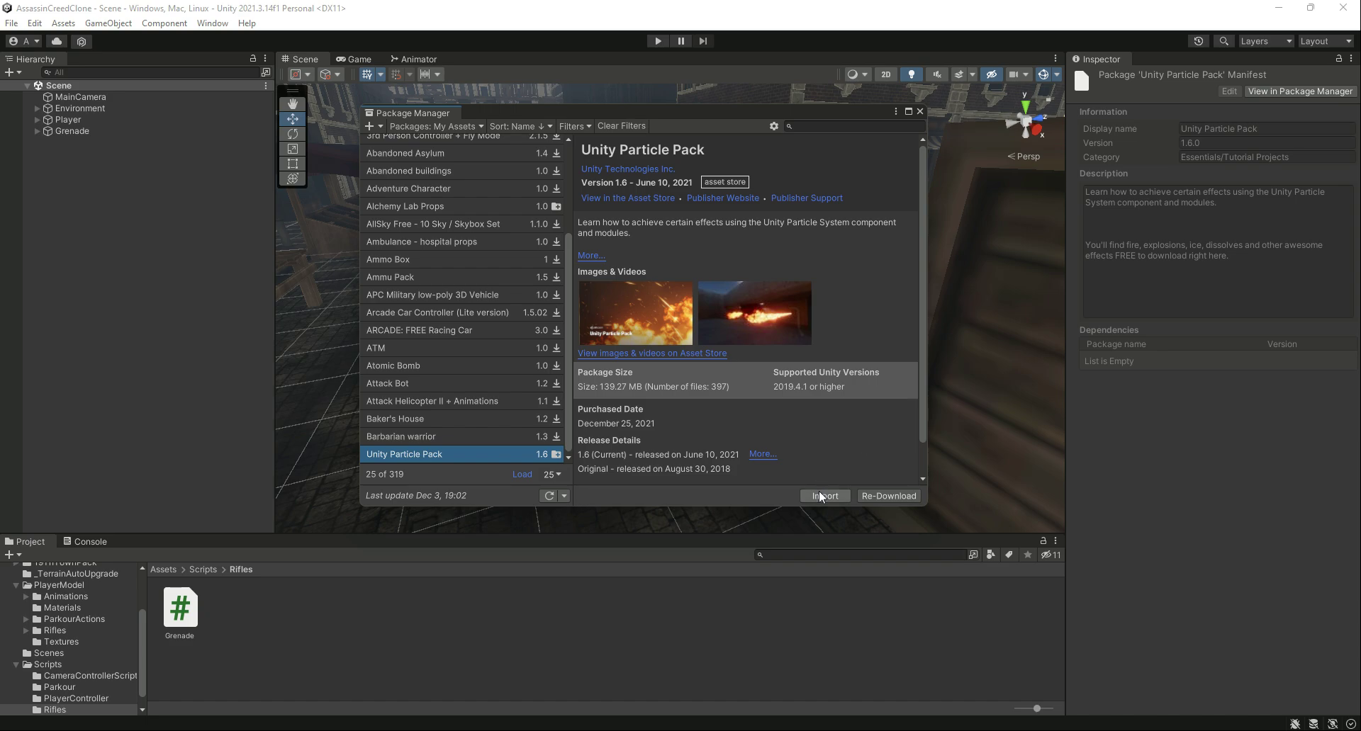
pyautogui.click(822, 497)
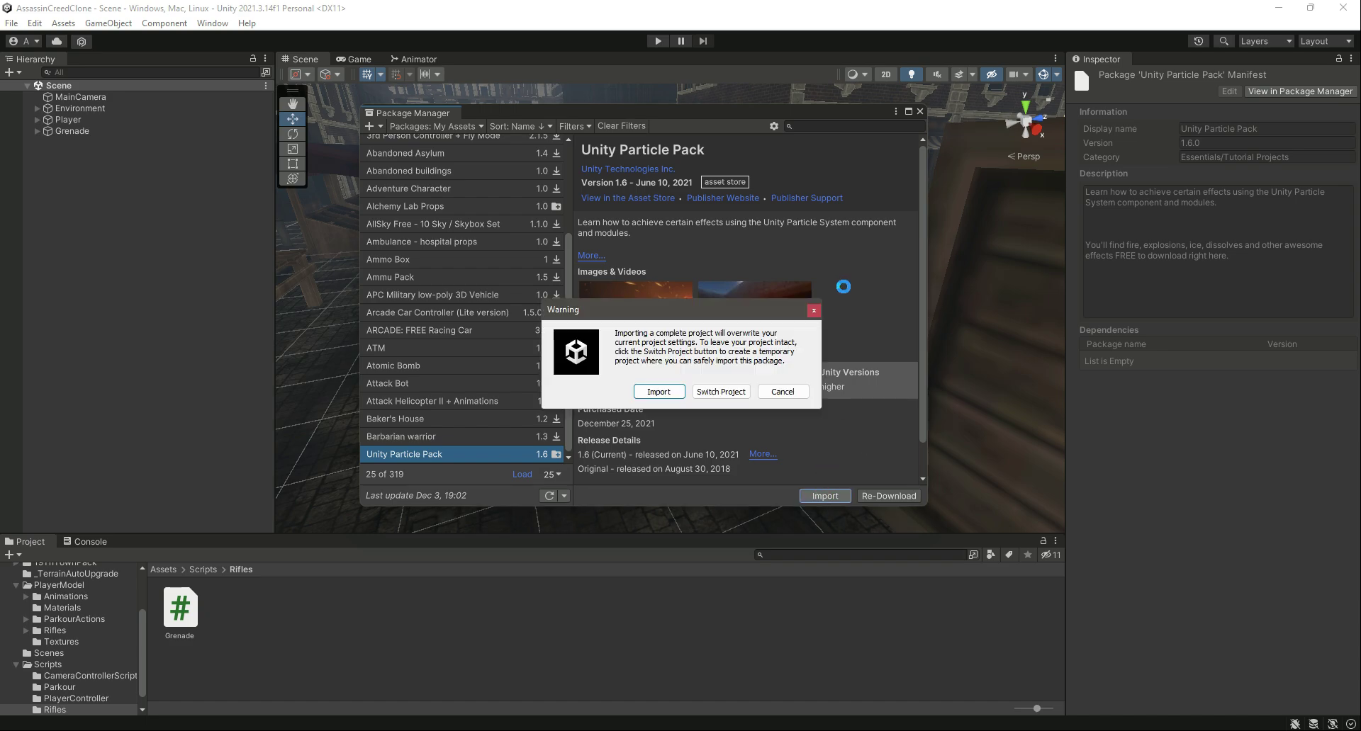
pyautogui.click(658, 392)
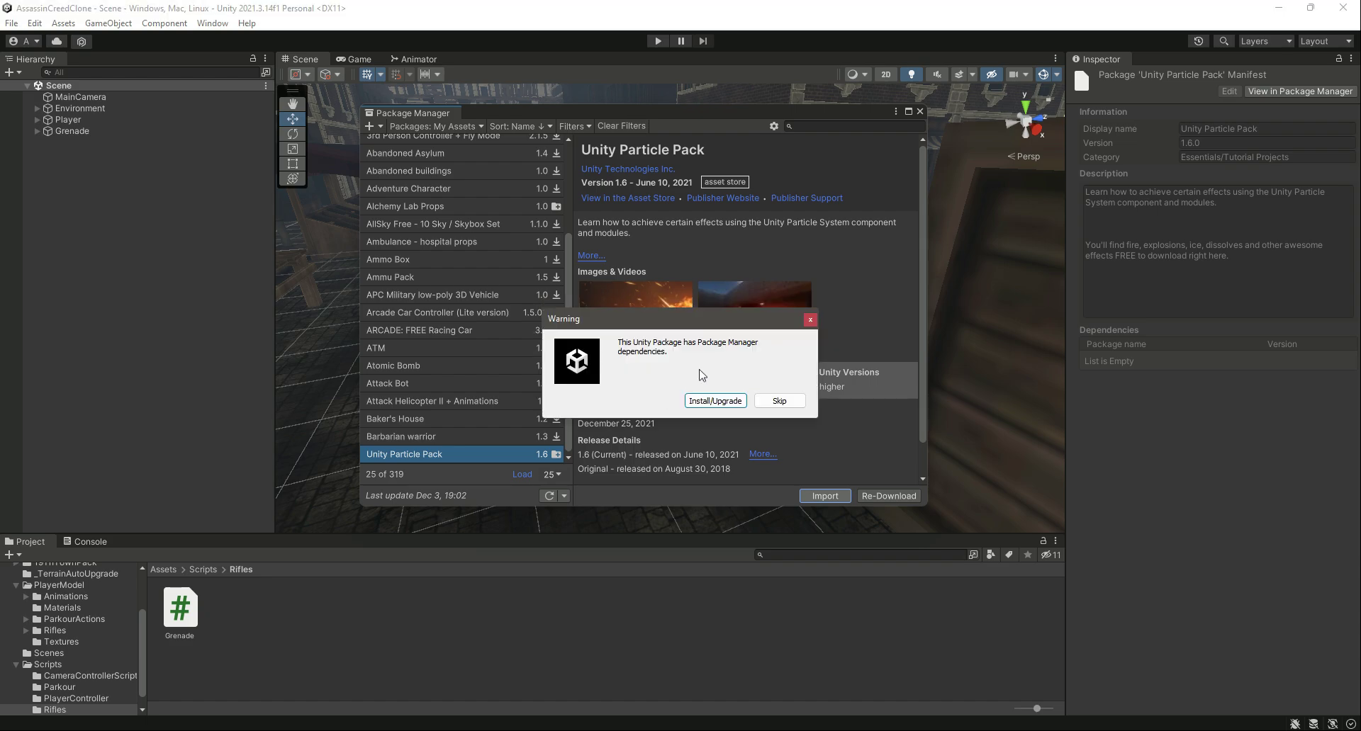
pyautogui.click(722, 405)
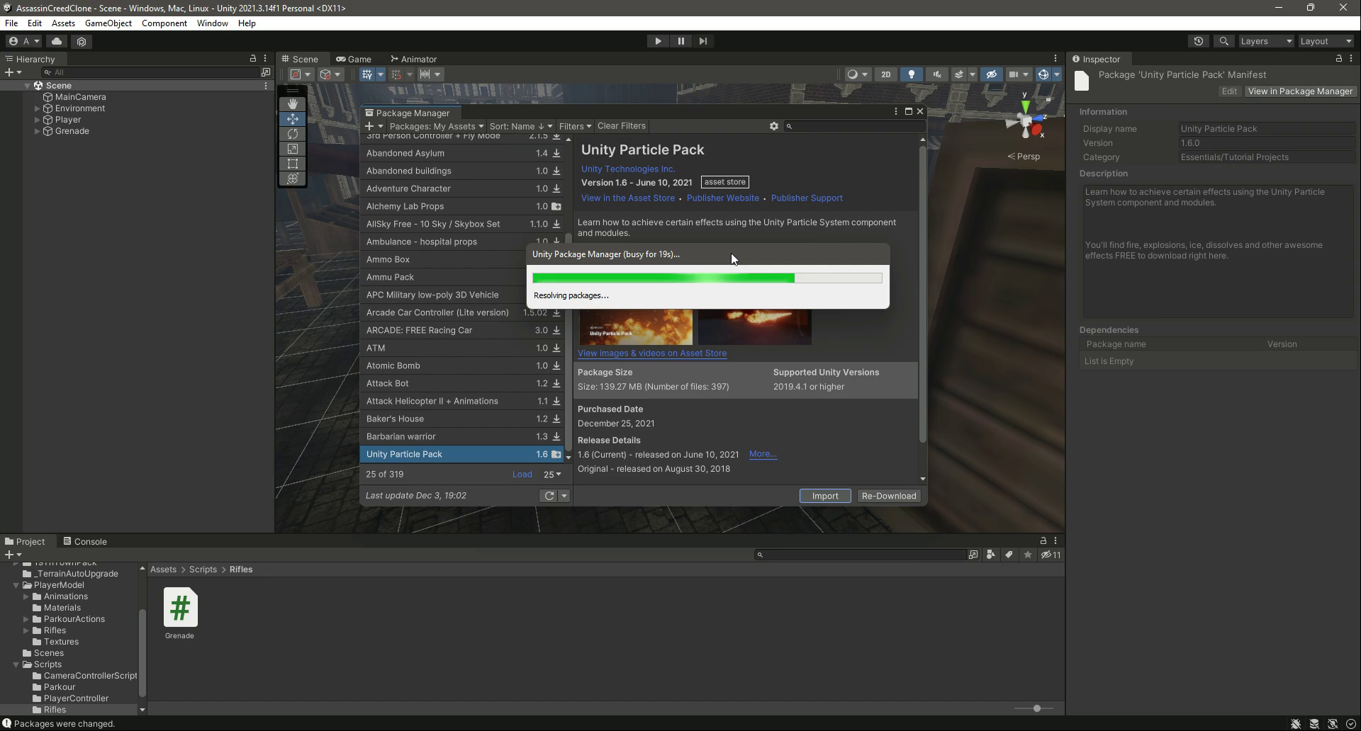
# Review the Unity Particle Pack file list, import all of its files and close the Package Manager.
pyautogui.moveTo(575, 140); pyautogui.dragTo(642, 101)
pyautogui.scroll(-4, 751, 315)
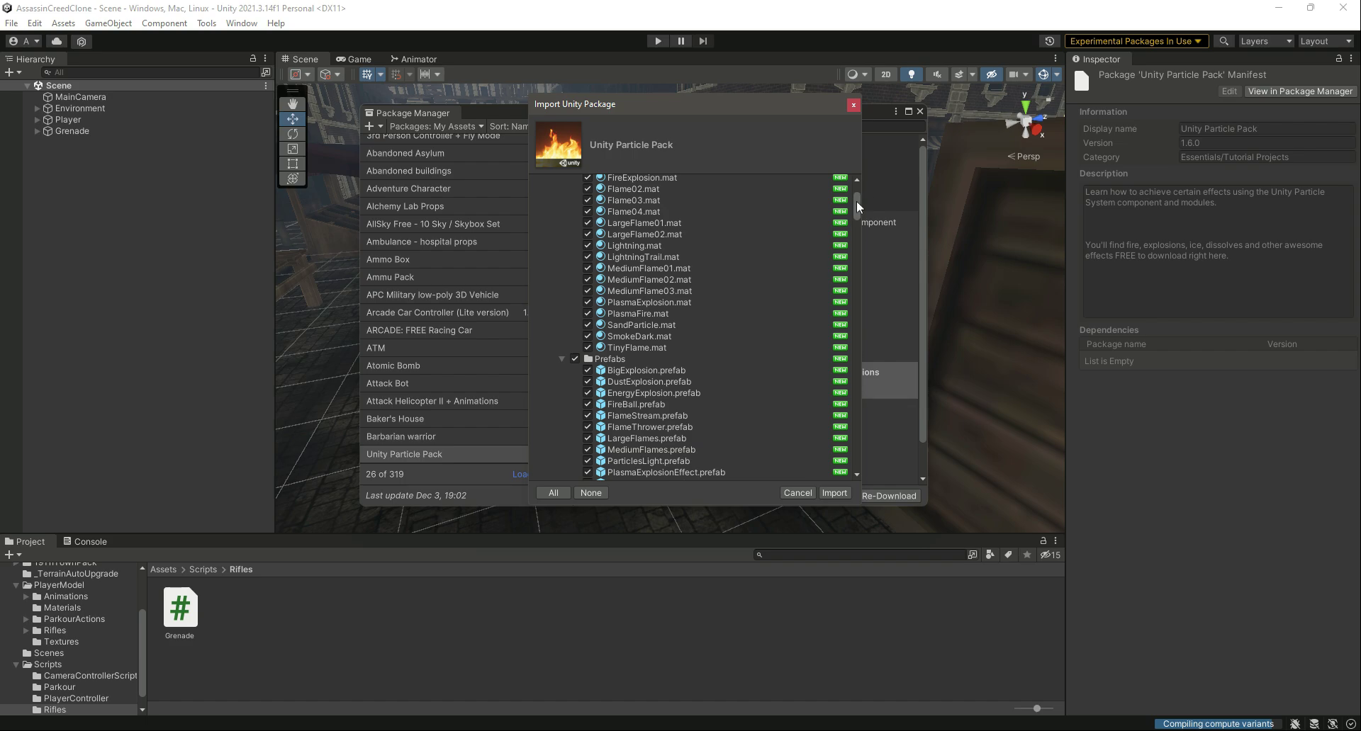
pyautogui.moveTo(856, 202)
pyautogui.mouseDown()
pyautogui.moveTo(862, 457)
pyautogui.moveTo(864, 180)
pyautogui.mouseUp()
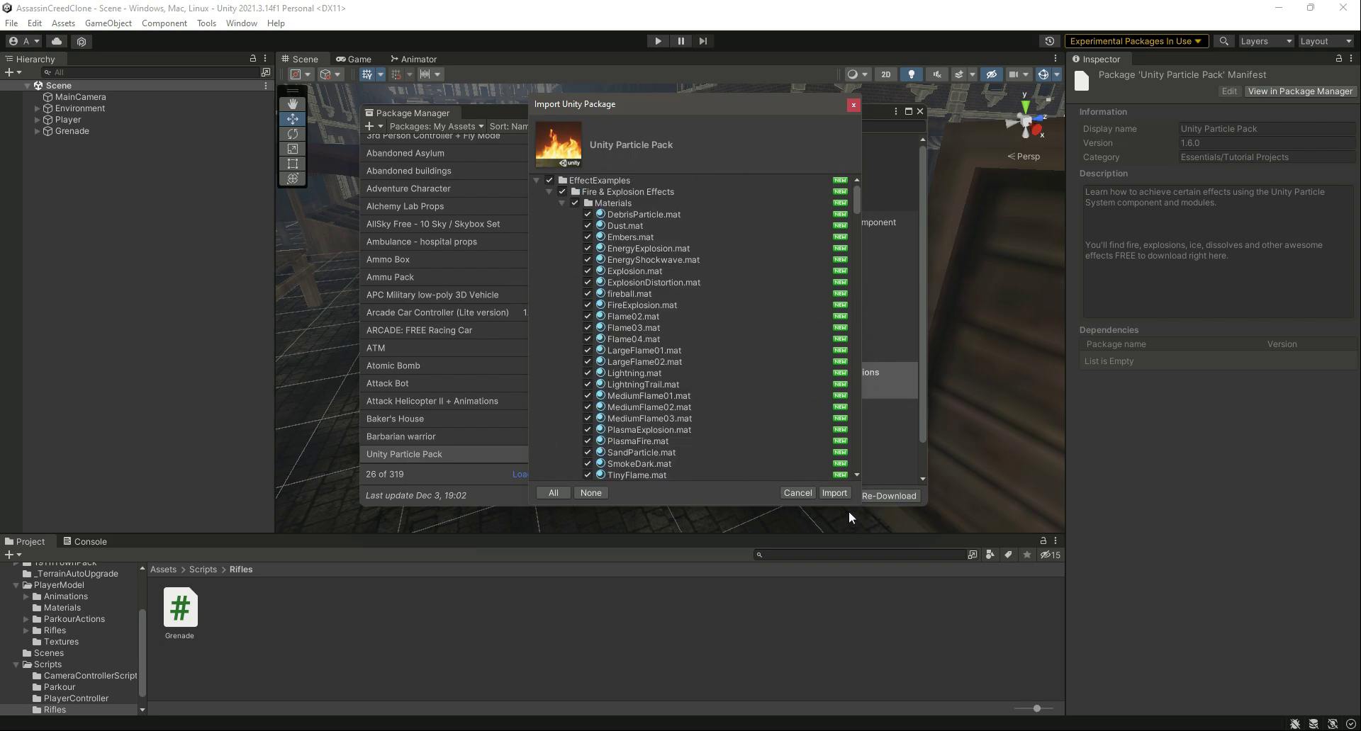
pyautogui.click(834, 493)
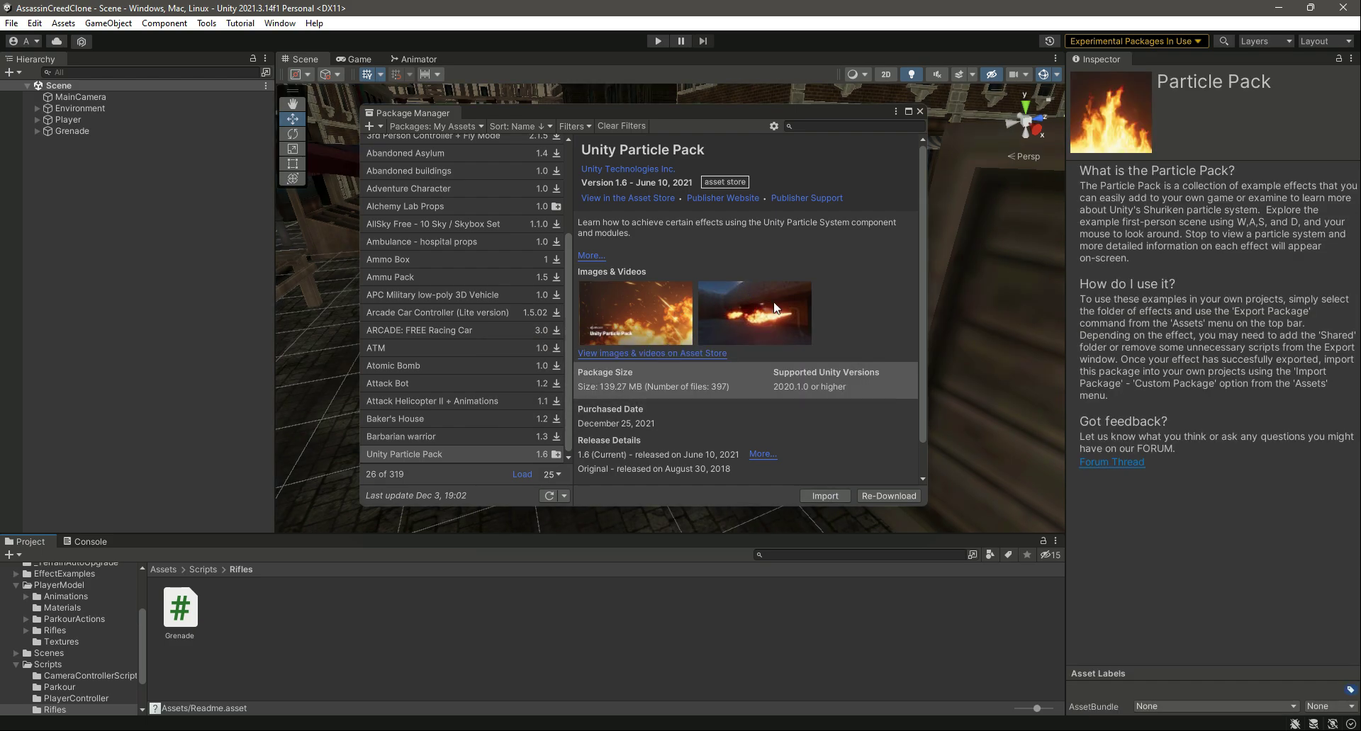
pyautogui.click(920, 111)
# Play-test the game by running the character around the street near the grenade, and stop play mode.
pyautogui.moveTo(845, 243); pyautogui.dragTo(873, 377, button='right')
pyautogui.moveTo(540, 346); pyautogui.dragTo(732, 359, button='right')
pyautogui.scroll(-3, 816, 384)
pyautogui.scroll(-3, 817, 384)
pyautogui.scroll(-2, 733, 359)
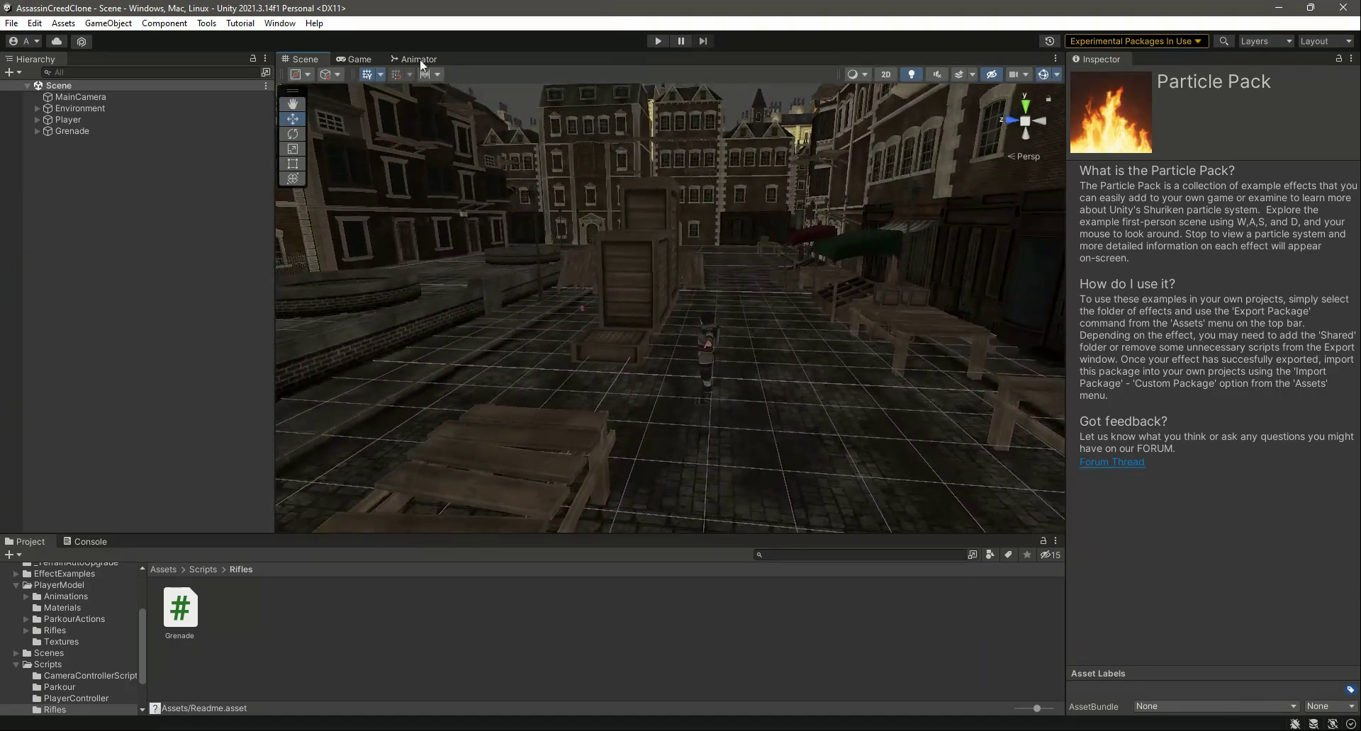
pyautogui.click(359, 58)
pyautogui.click(657, 40)
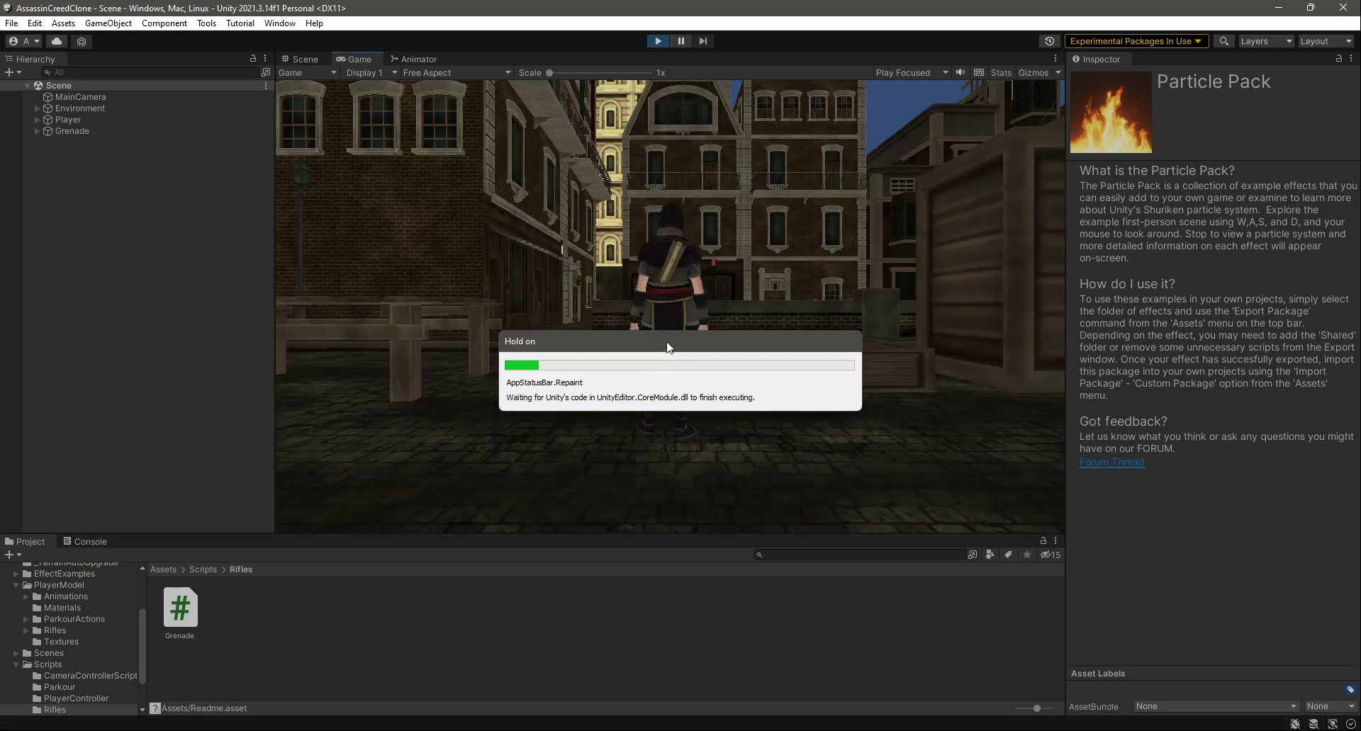
pyautogui.press('w')
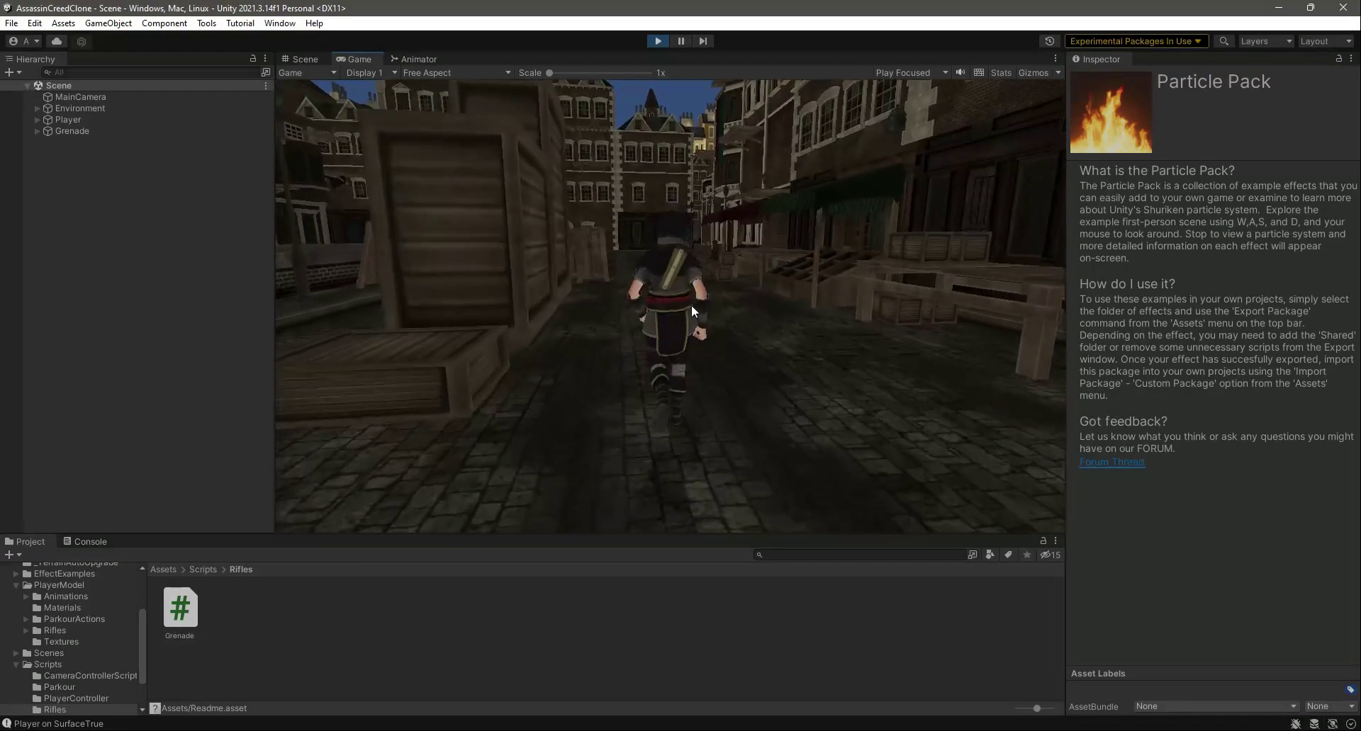
pyautogui.press('w')
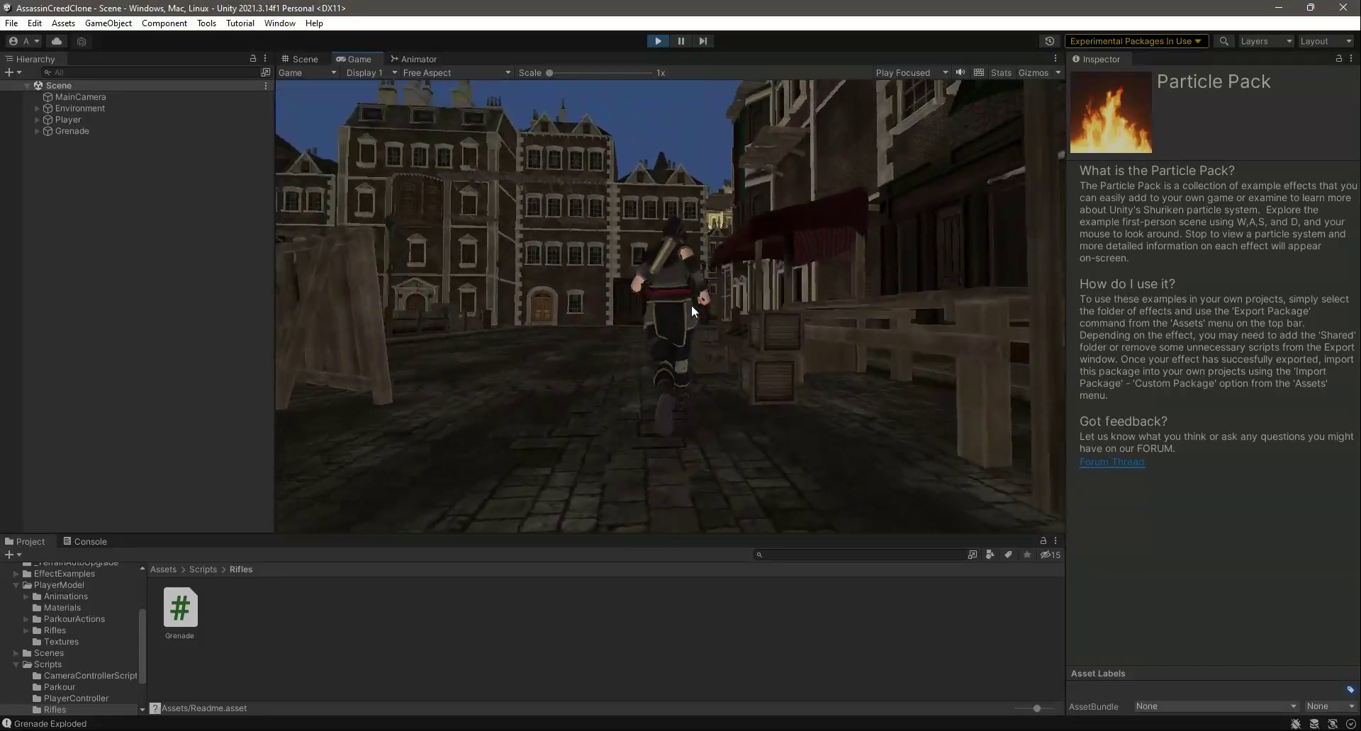
pyautogui.press('w')
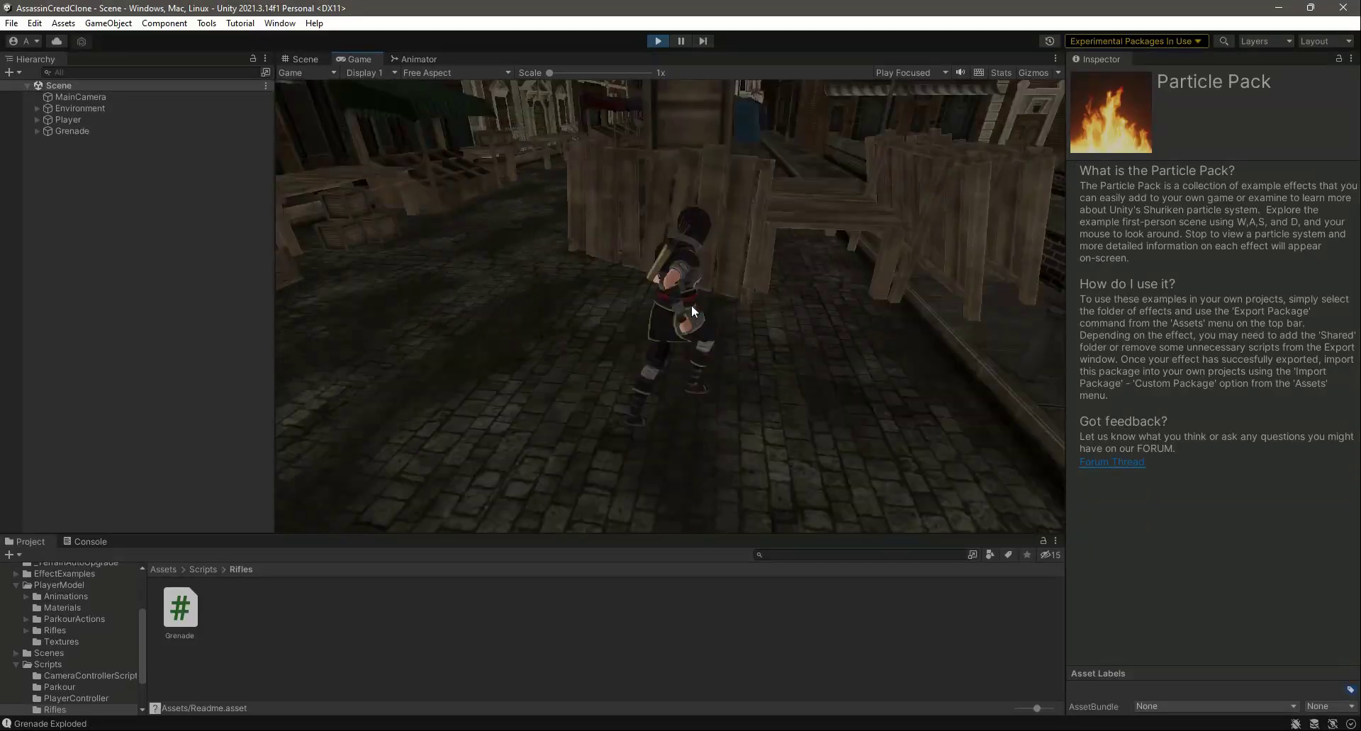
pyautogui.press('w')
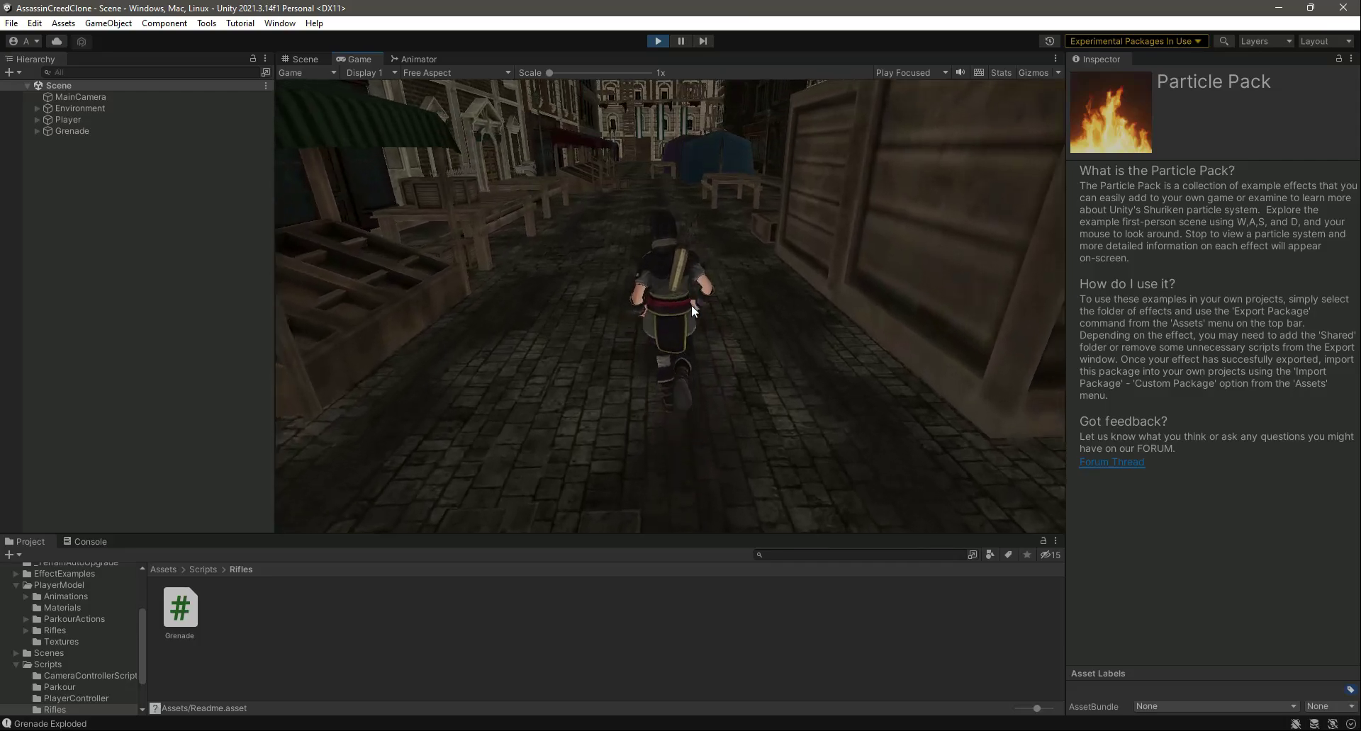
pyautogui.press('w')
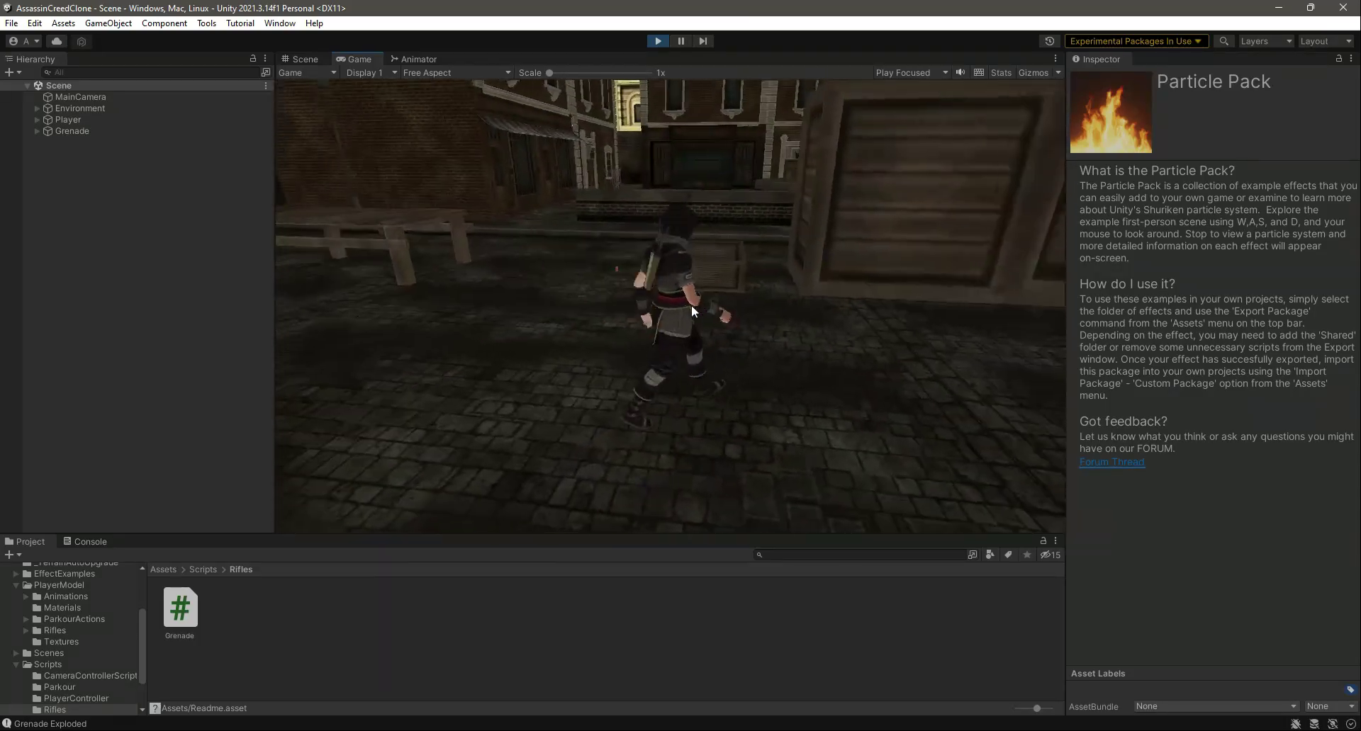
pyautogui.click(658, 41)
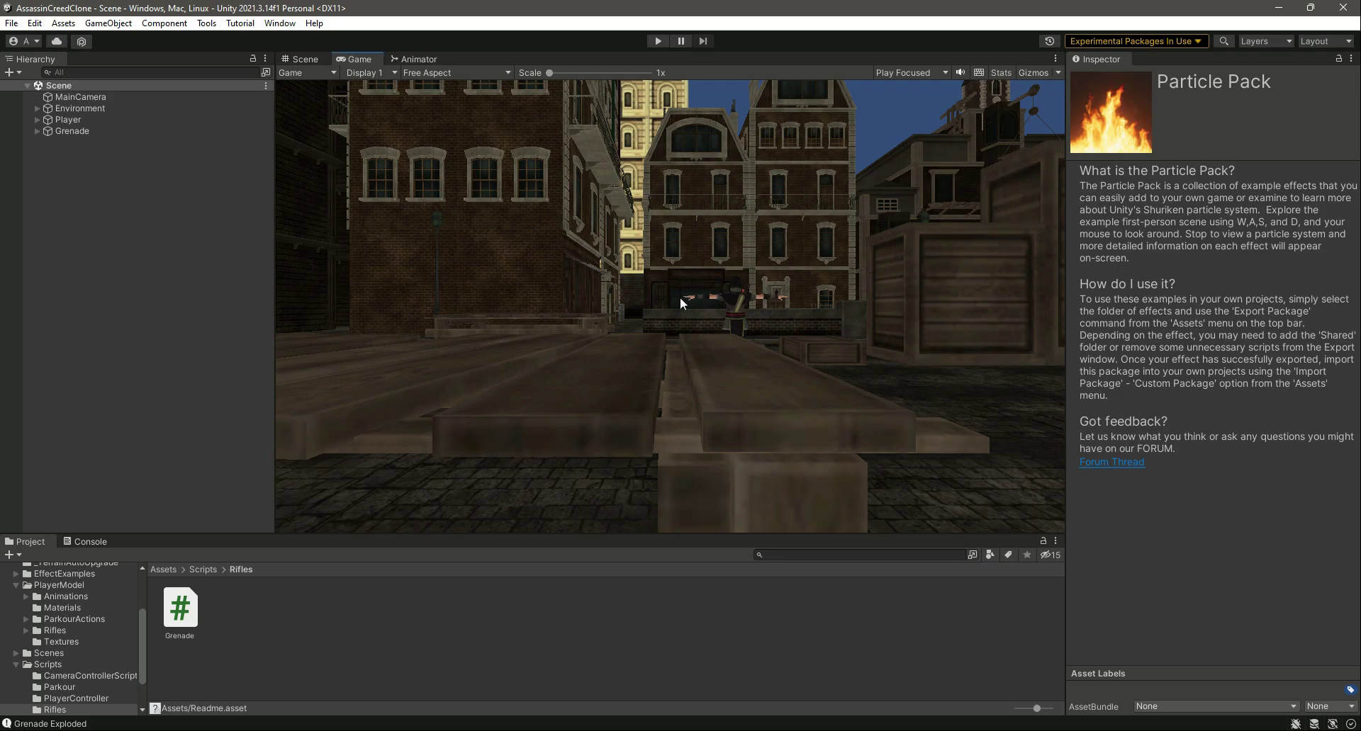
# Return to the Scene view, collapse the Scripts folder and clear the Console log.
pyautogui.click(299, 58)
pyautogui.moveTo(647, 357); pyautogui.dragTo(673, 326, button='right')
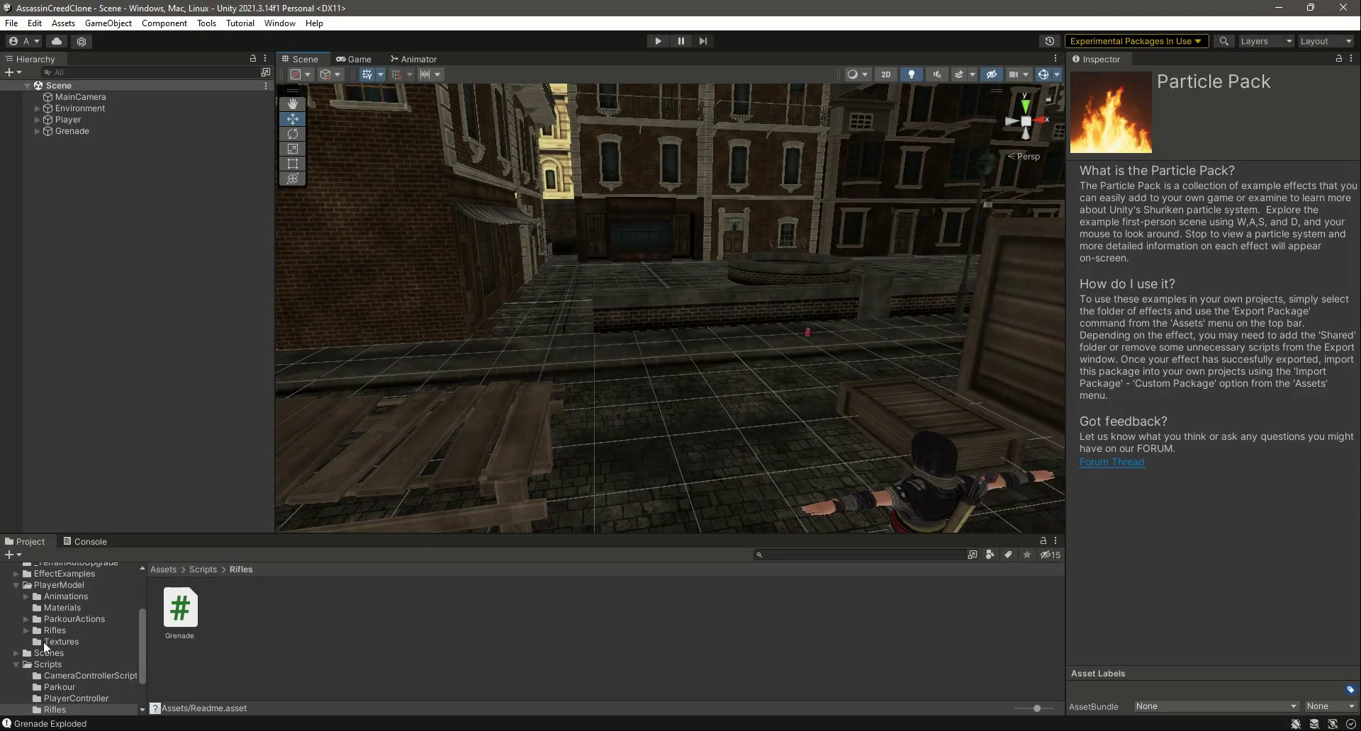
pyautogui.click(16, 665)
pyautogui.click(85, 541)
pyautogui.click(18, 555)
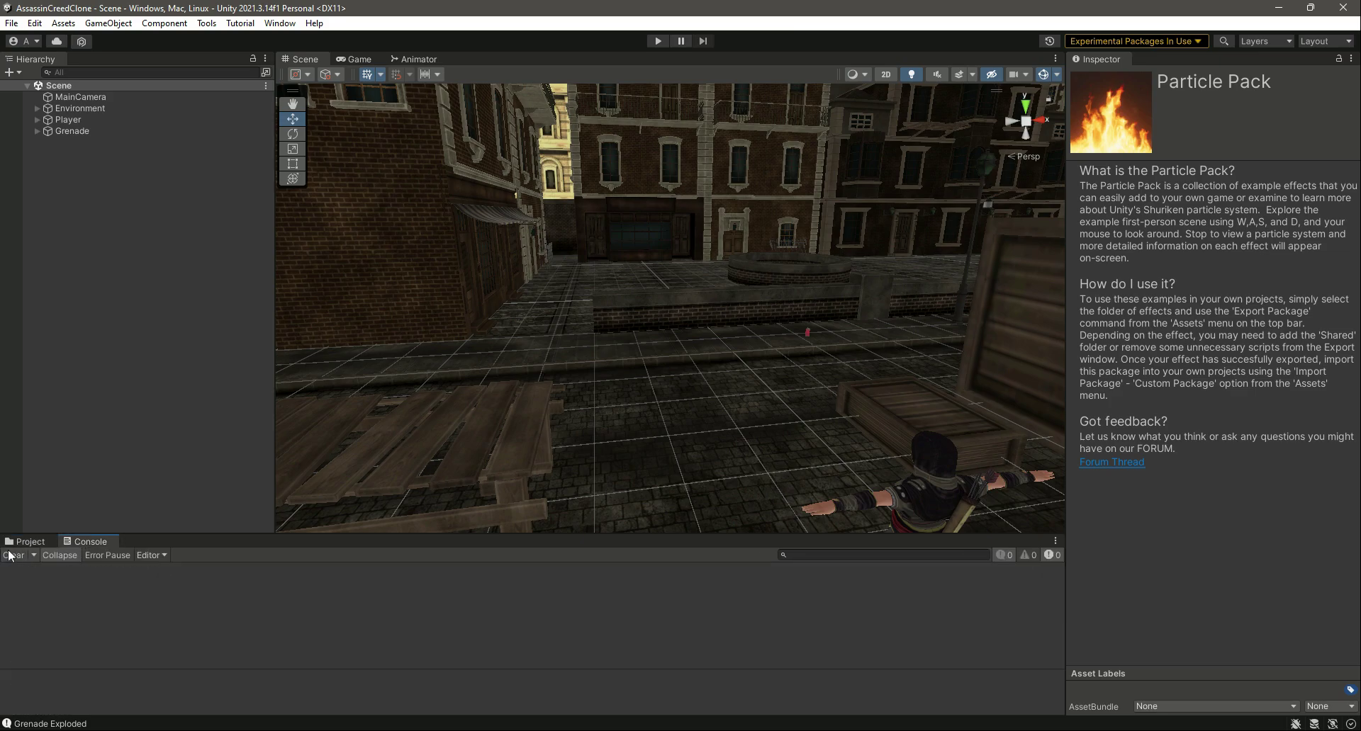
# Open the Prefabs folder inside Fire & Explosion Effects of the EffectExamples assets.
pyautogui.click(28, 542)
pyautogui.click(16, 586)
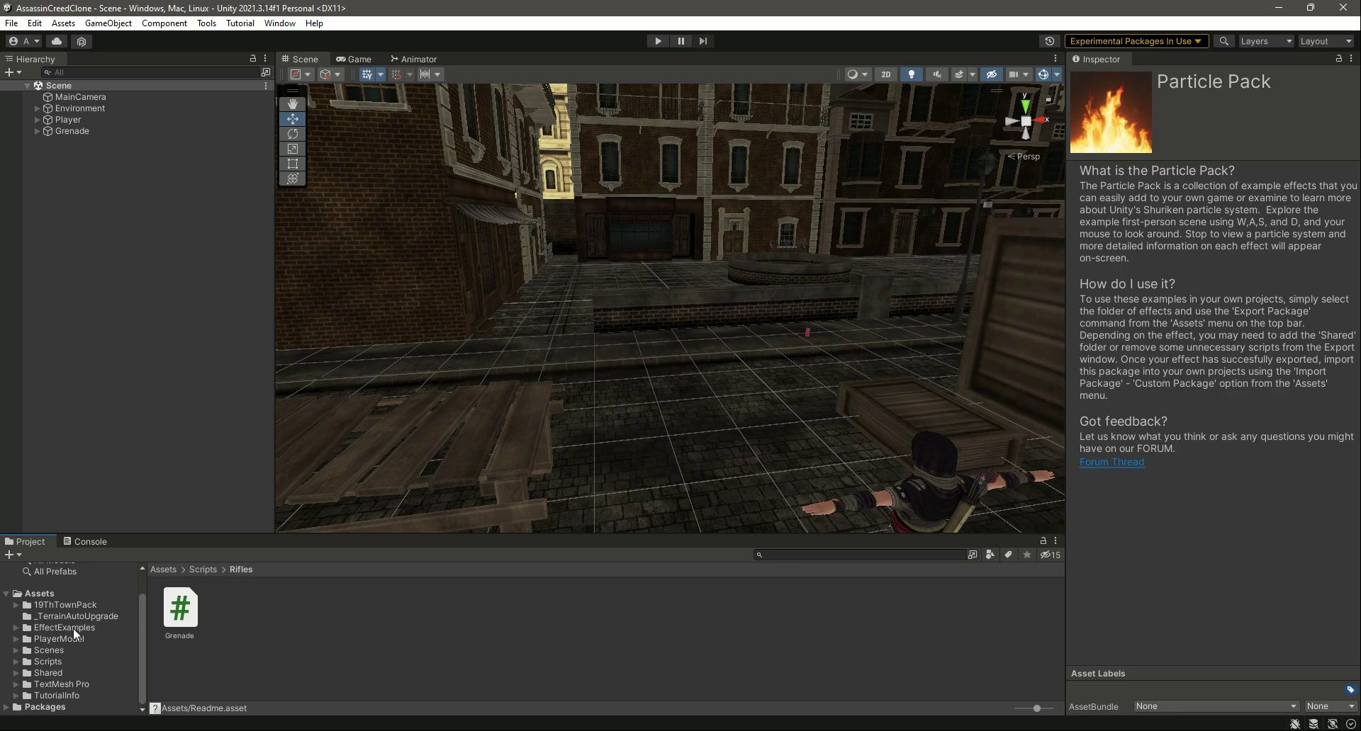
pyautogui.click(74, 628)
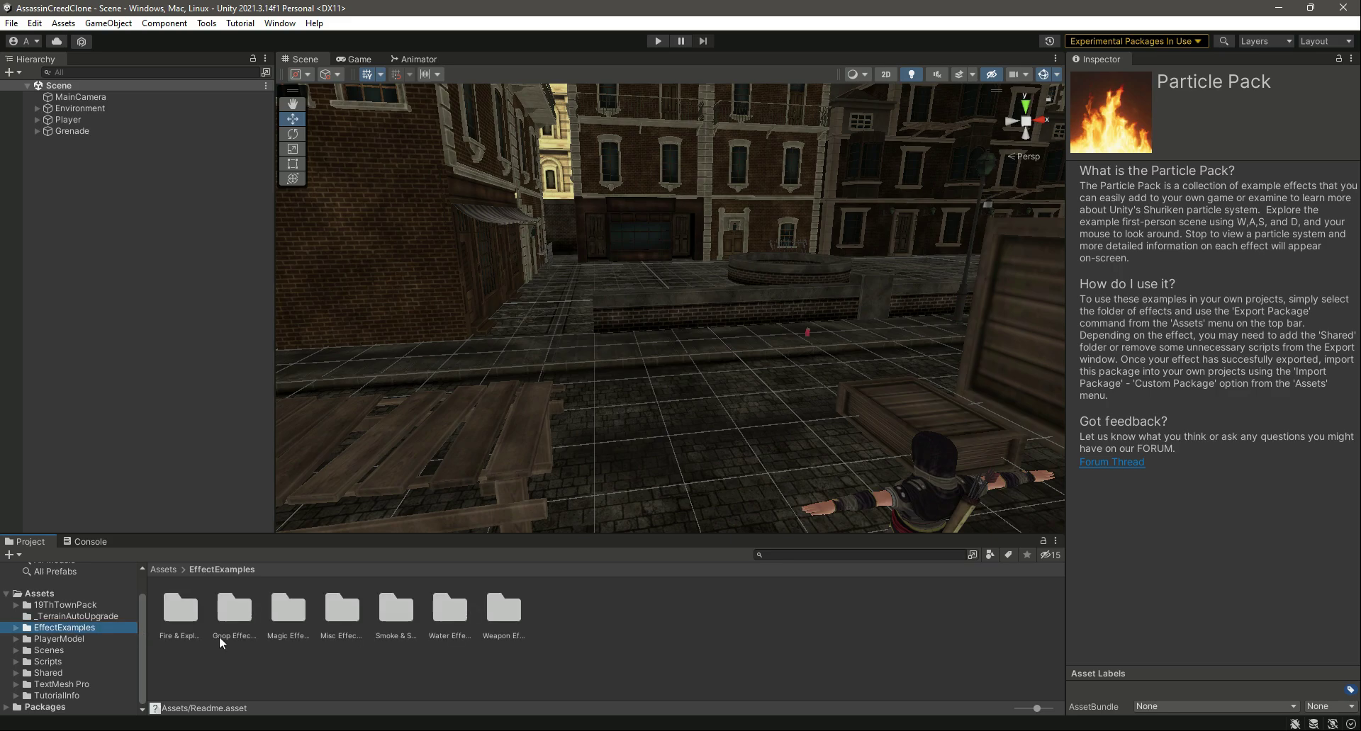
pyautogui.doubleClick(178, 620)
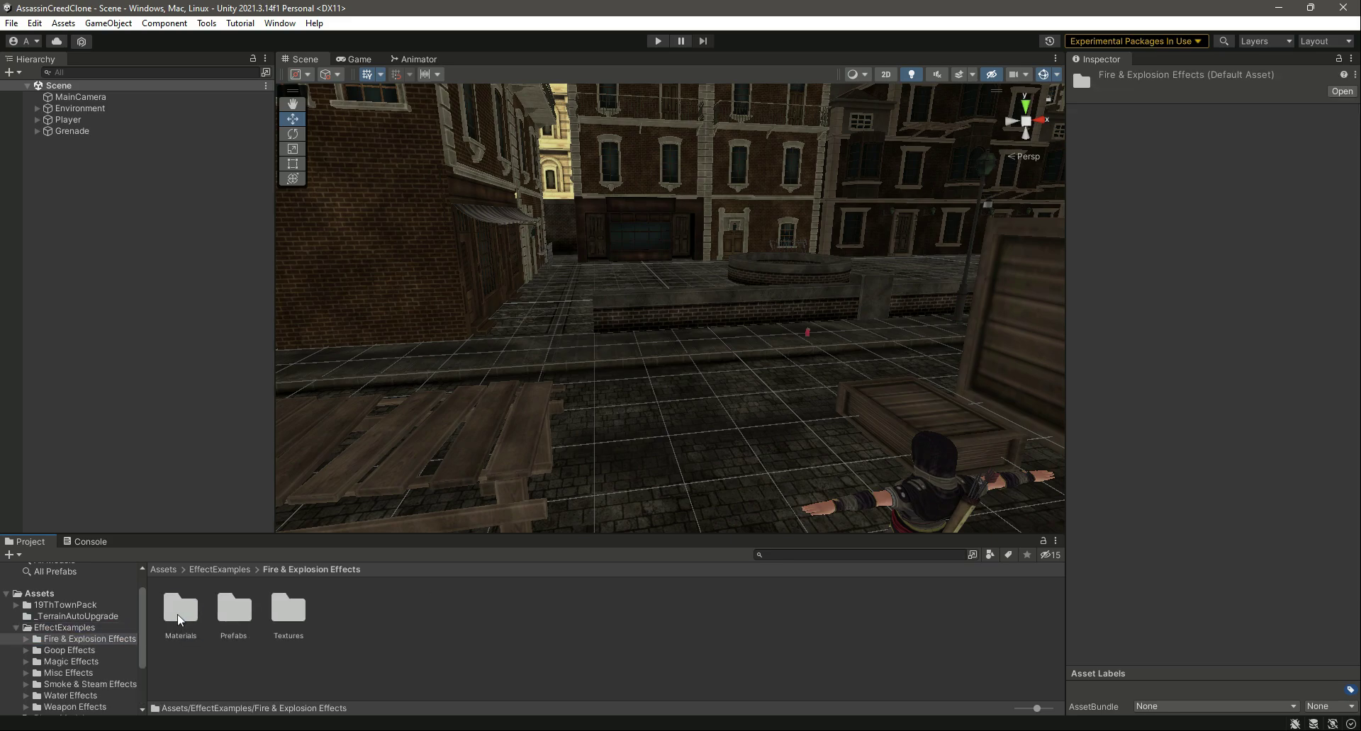
pyautogui.doubleClick(221, 607)
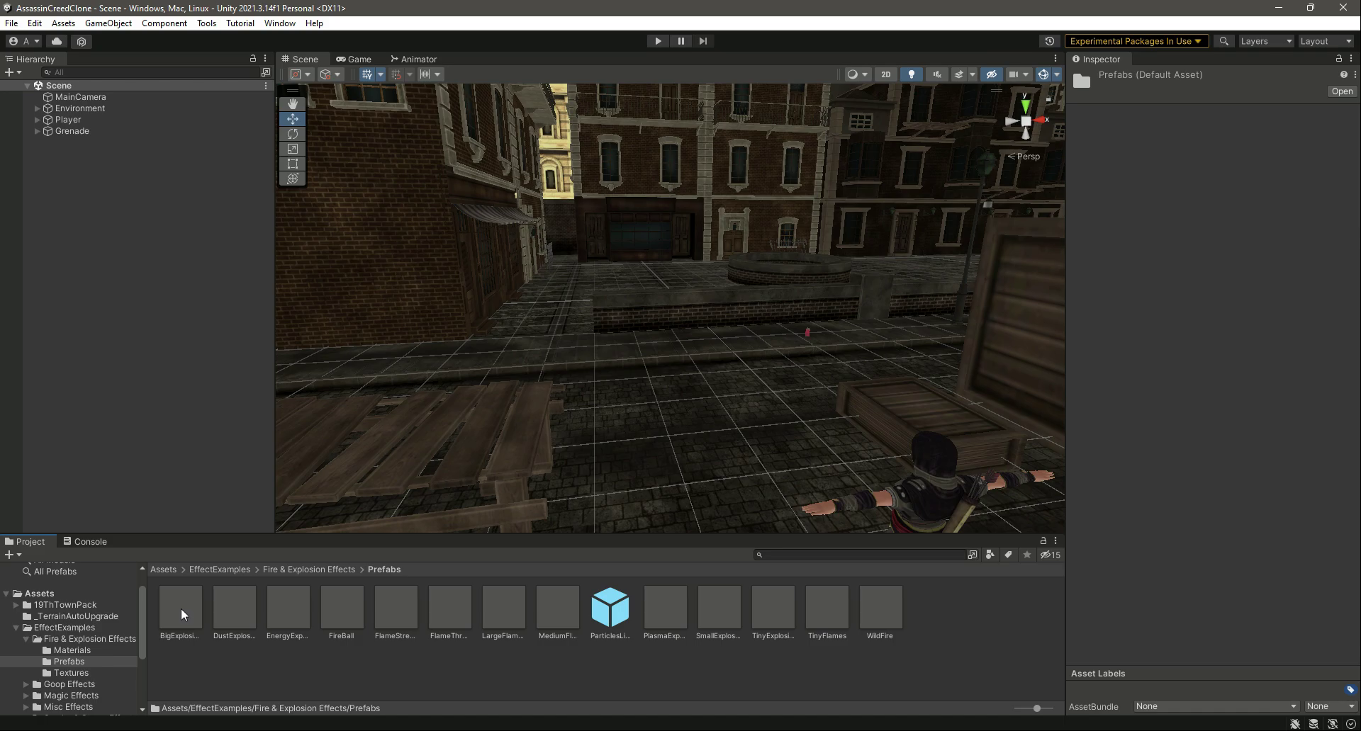
# Place the BigExplosion prefab in the street to preview its effect, and delete it from the scene.
pyautogui.moveTo(181, 608); pyautogui.dragTo(652, 368)
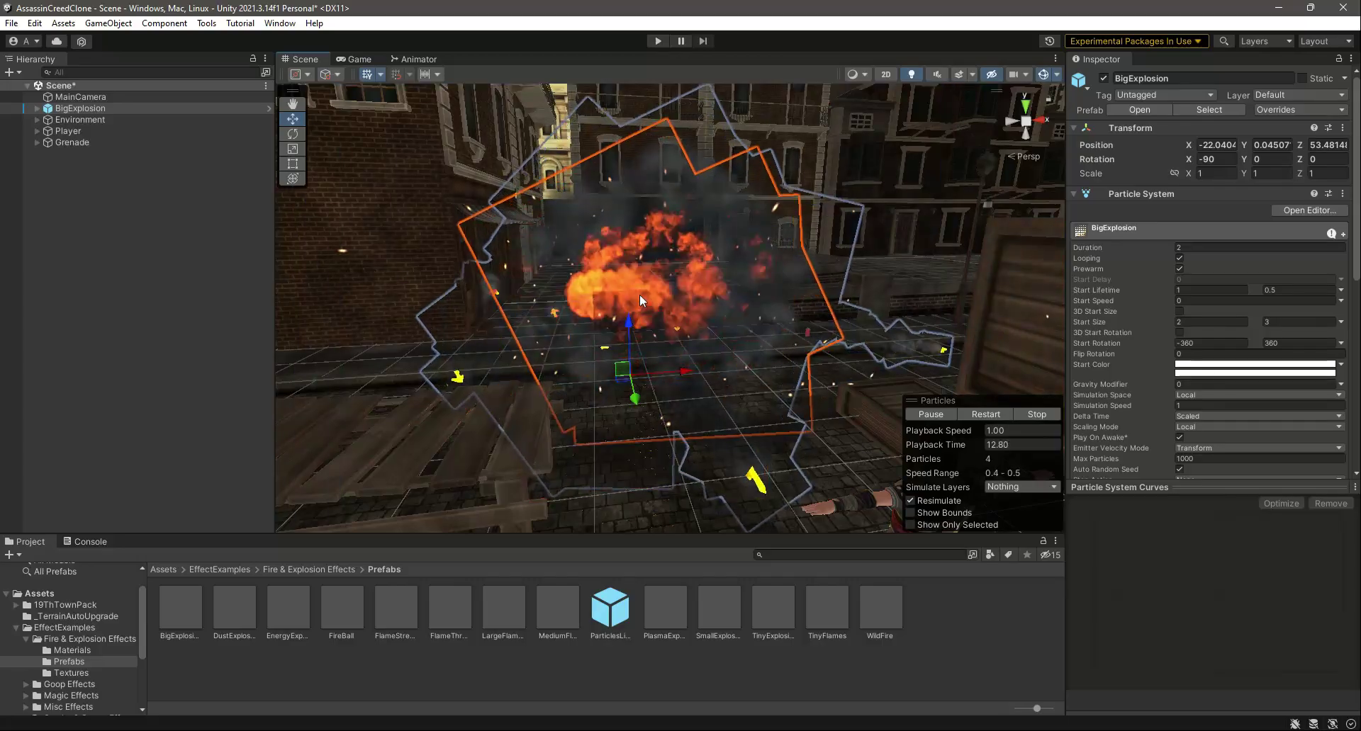
pyautogui.moveTo(707, 422); pyautogui.dragTo(662, 380, button='right')
pyautogui.scroll(4, 769, 413)
pyautogui.scroll(-3, 769, 413)
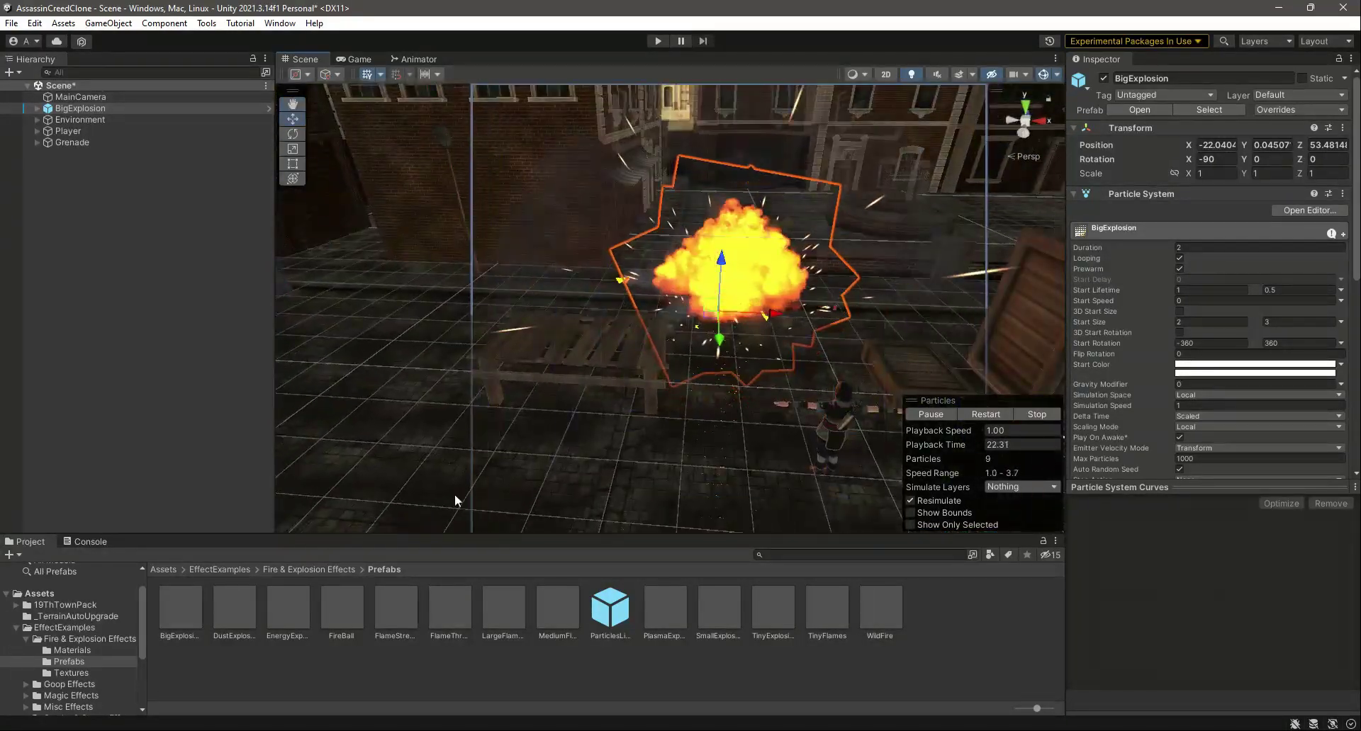
pyautogui.click(87, 110)
pyautogui.press('Delete')
# Try out the DustExplosion prefab in the street scene, and delete it again.
pyautogui.moveTo(233, 615); pyautogui.dragTo(657, 314)
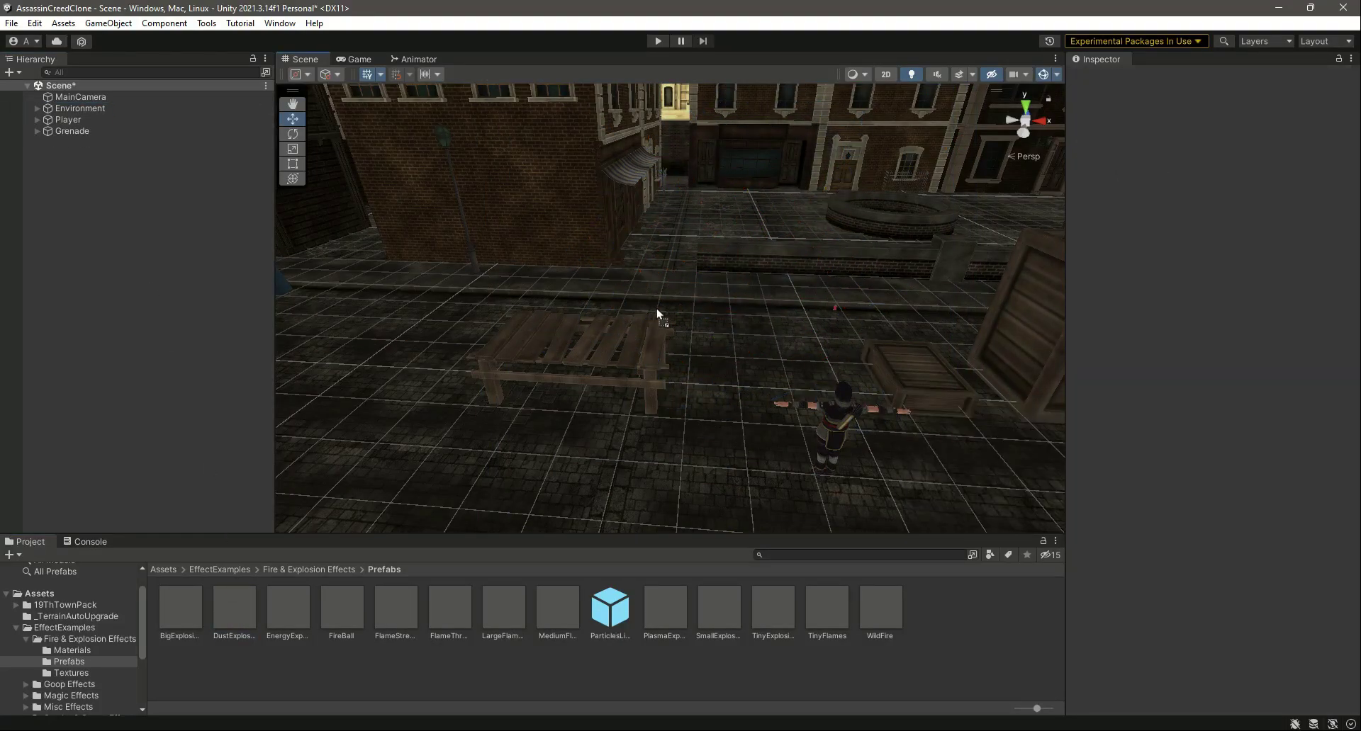
pyautogui.moveTo(747, 298); pyautogui.dragTo(754, 259)
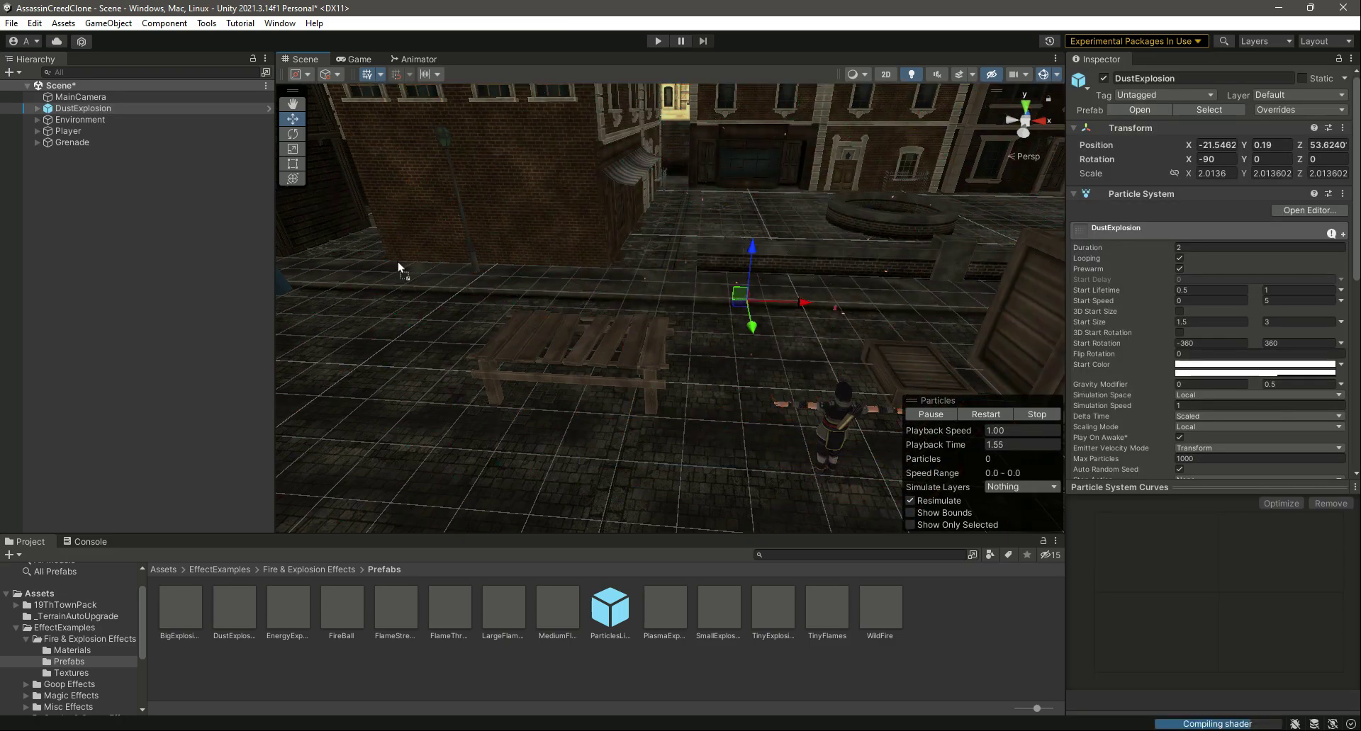
pyautogui.click(85, 112)
pyautogui.press('Delete')
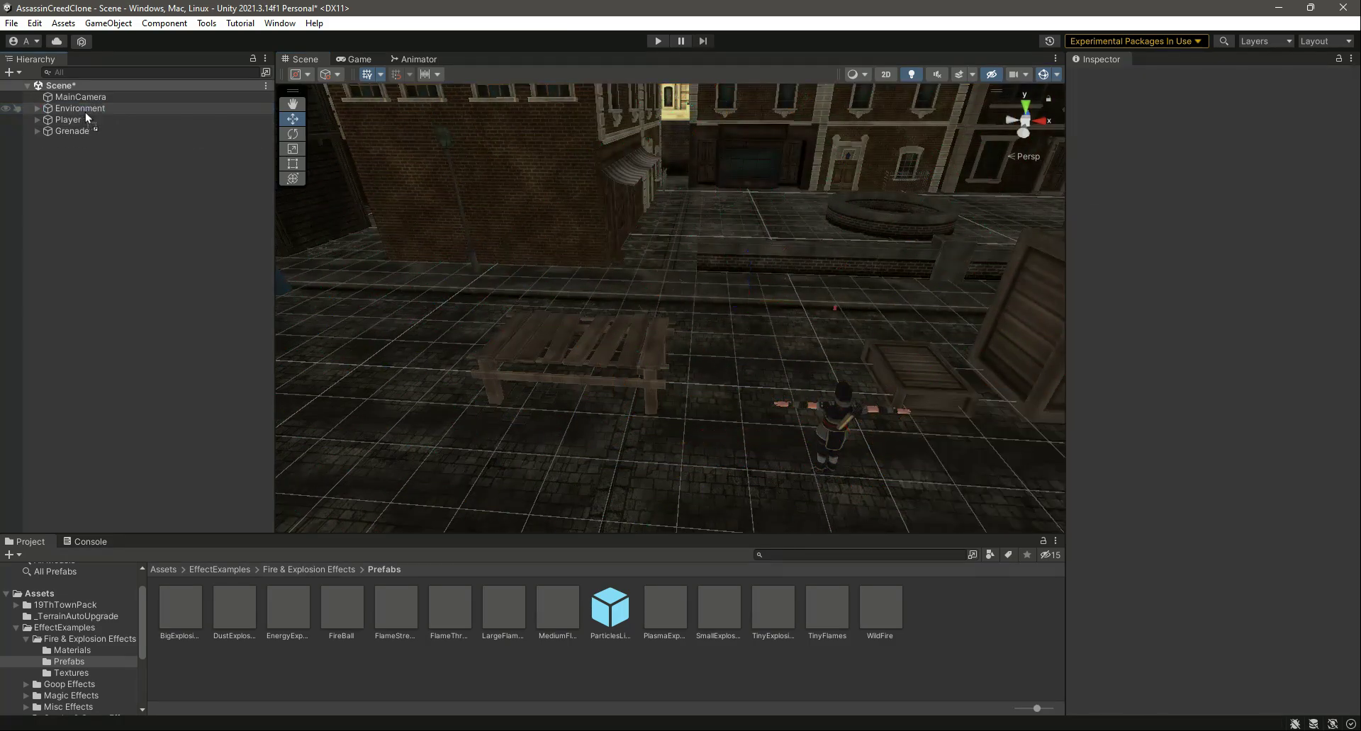
# Place the BigExplosion prefab on the street between the wooden table and the crate.
pyautogui.moveTo(880, 607); pyautogui.dragTo(796, 335)
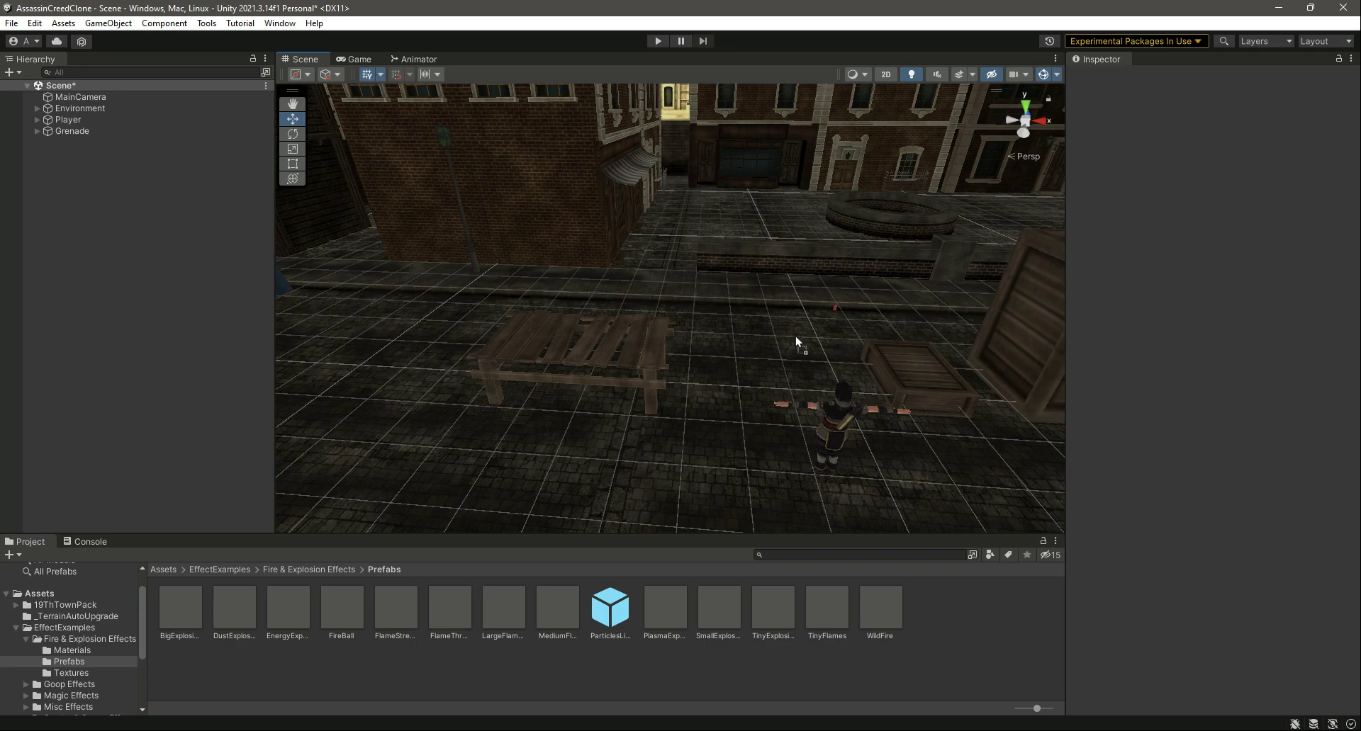
pyautogui.moveTo(850, 537); pyautogui.dragTo(887, 623)
pyautogui.moveTo(190, 623); pyautogui.dragTo(861, 245)
pyautogui.moveTo(768, 312); pyautogui.dragTo(771, 319)
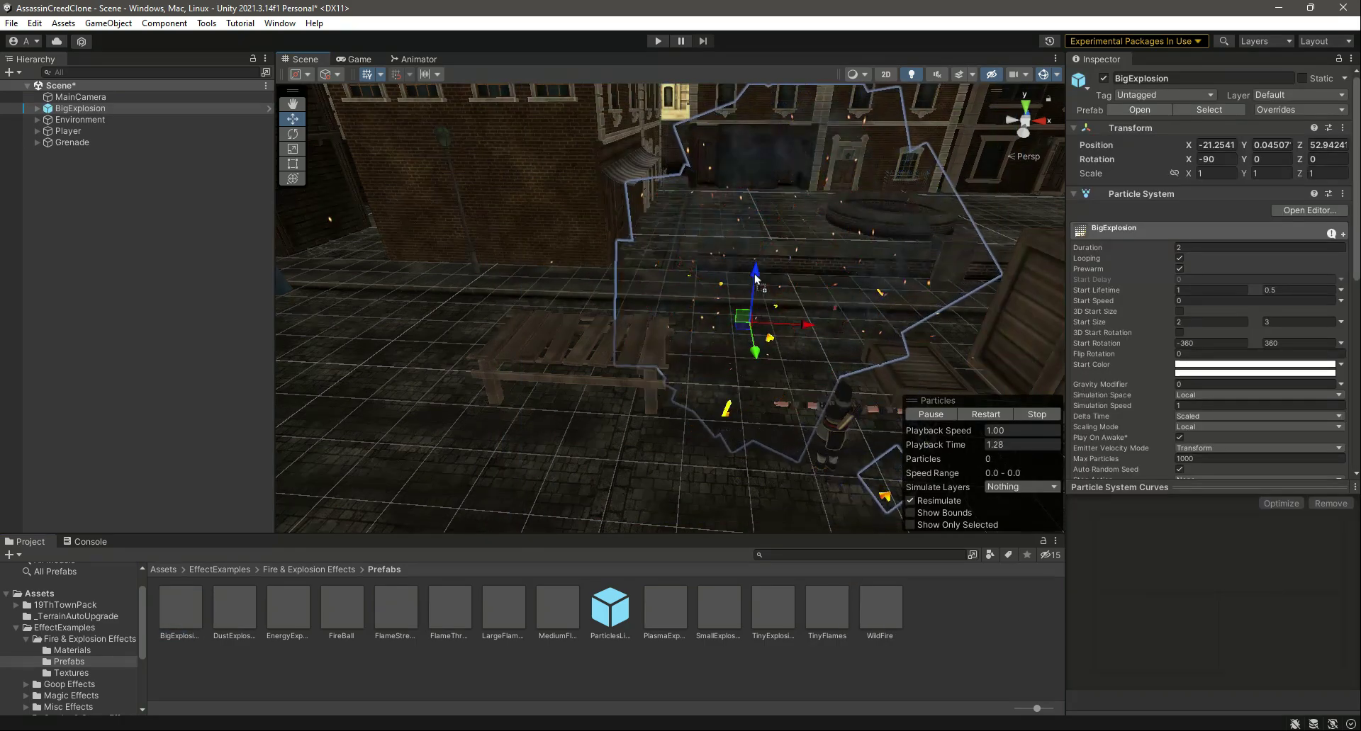
# Delete the BigExplosion object from the scene and save the scene.
pyautogui.click(92, 111)
pyautogui.press('Delete')
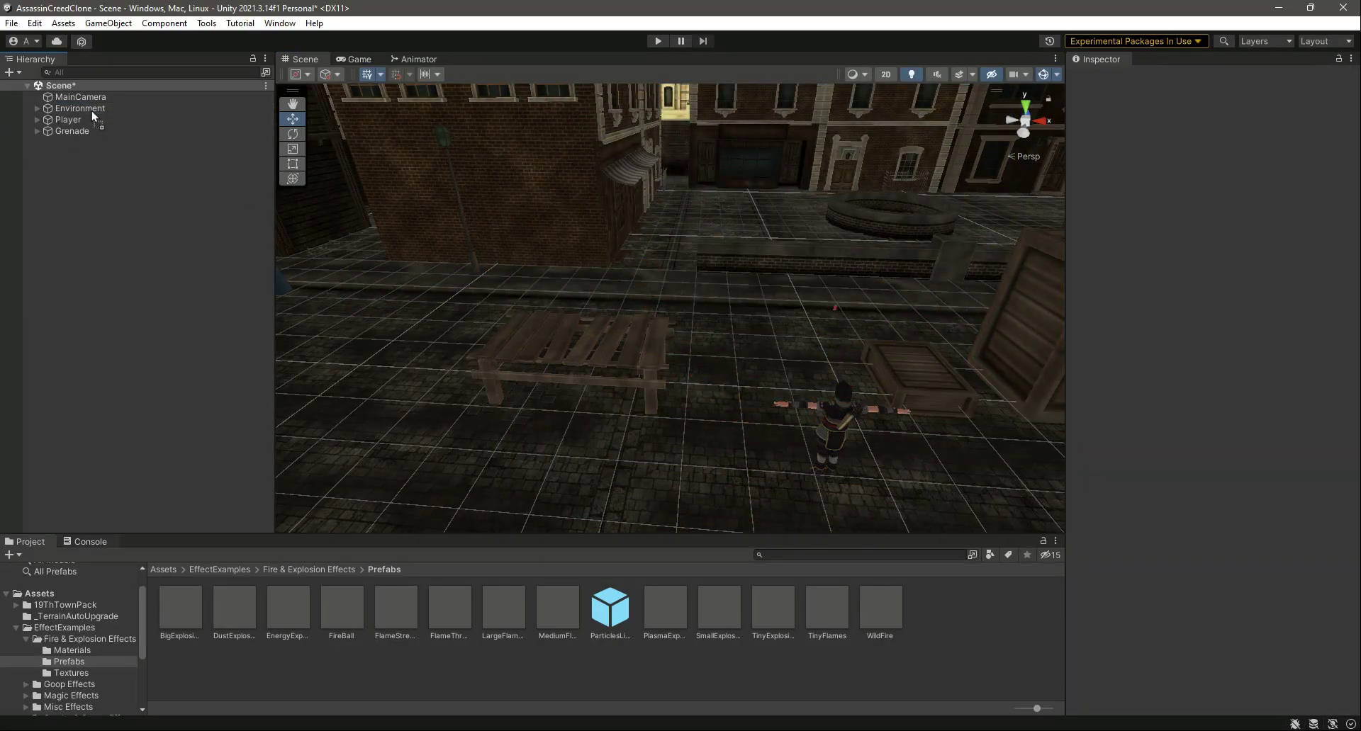
pyautogui.hotkey('ctrl', 's')
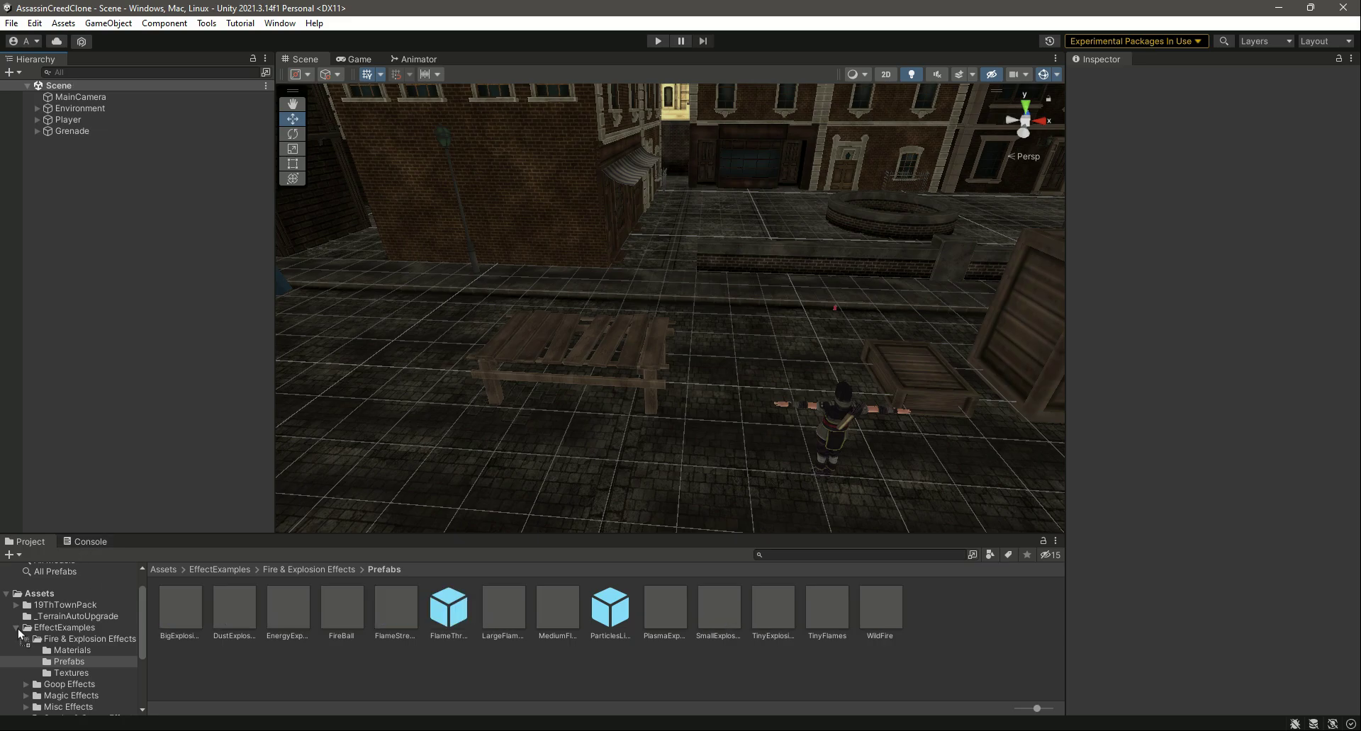
# Create a C# script named Object in the PlayerController folder inside Scripts.
pyautogui.click(17, 628)
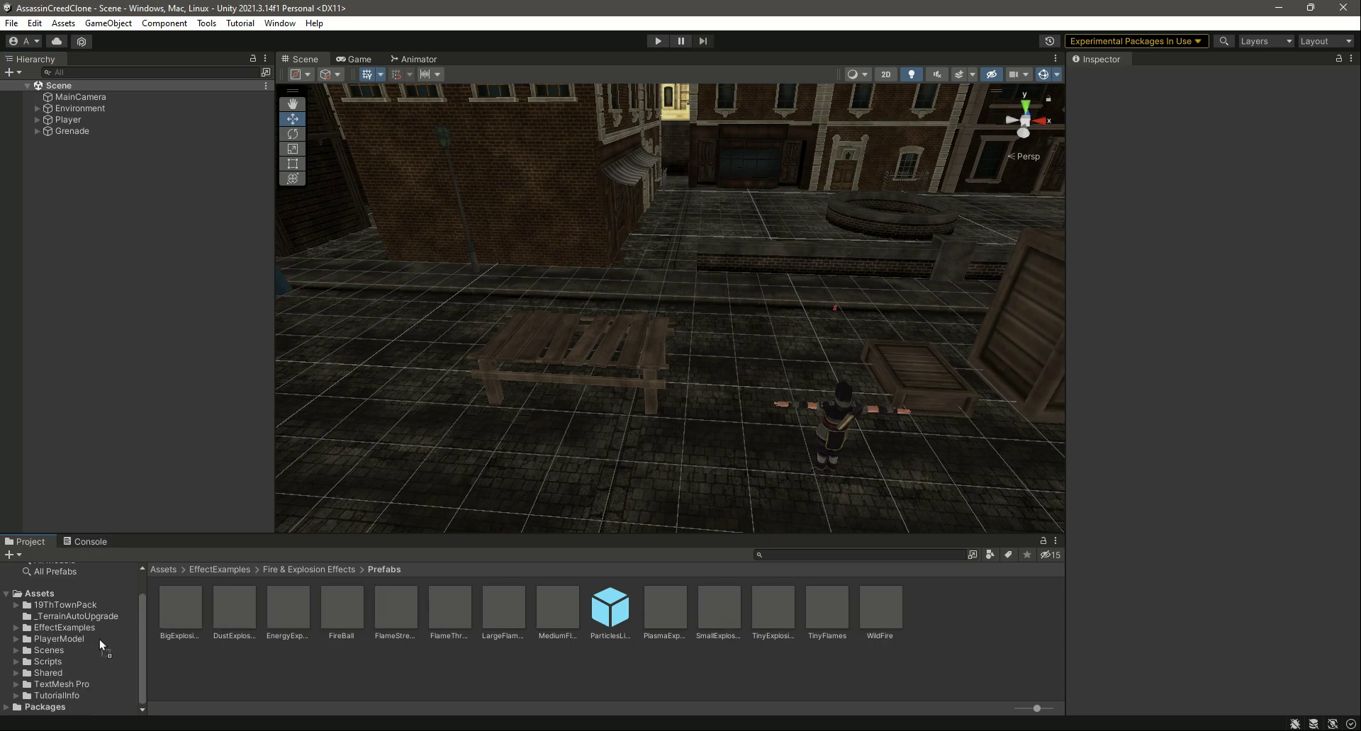
pyautogui.moveTo(699, 272); pyautogui.dragTo(789, 354, button='right')
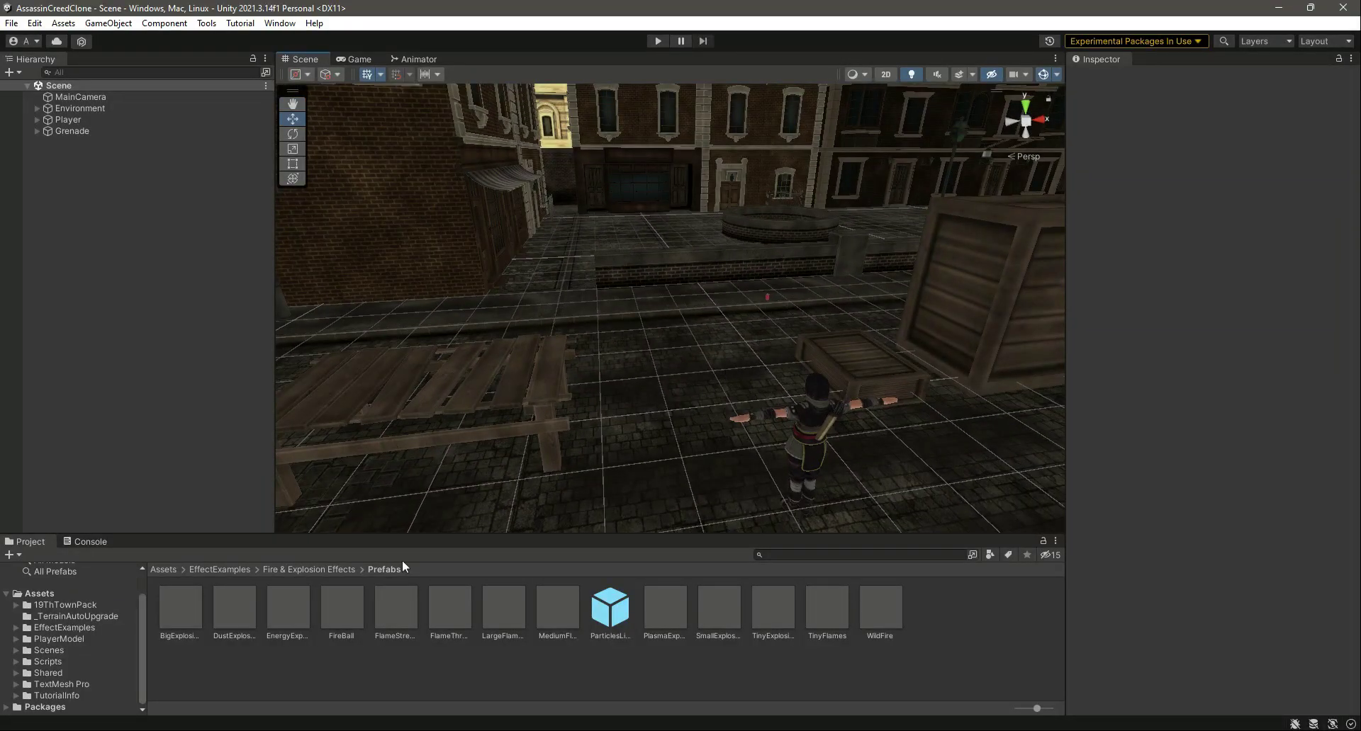
pyautogui.click(66, 661)
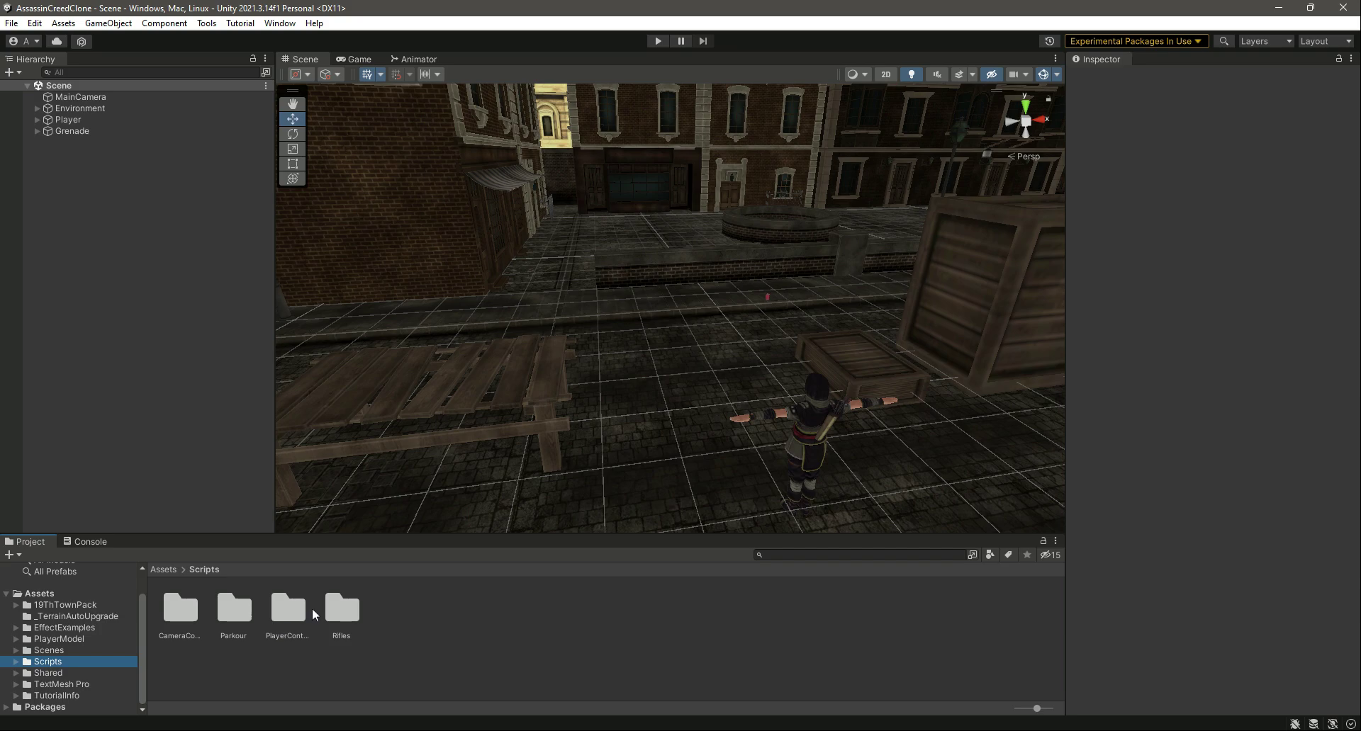
pyautogui.doubleClick(289, 618)
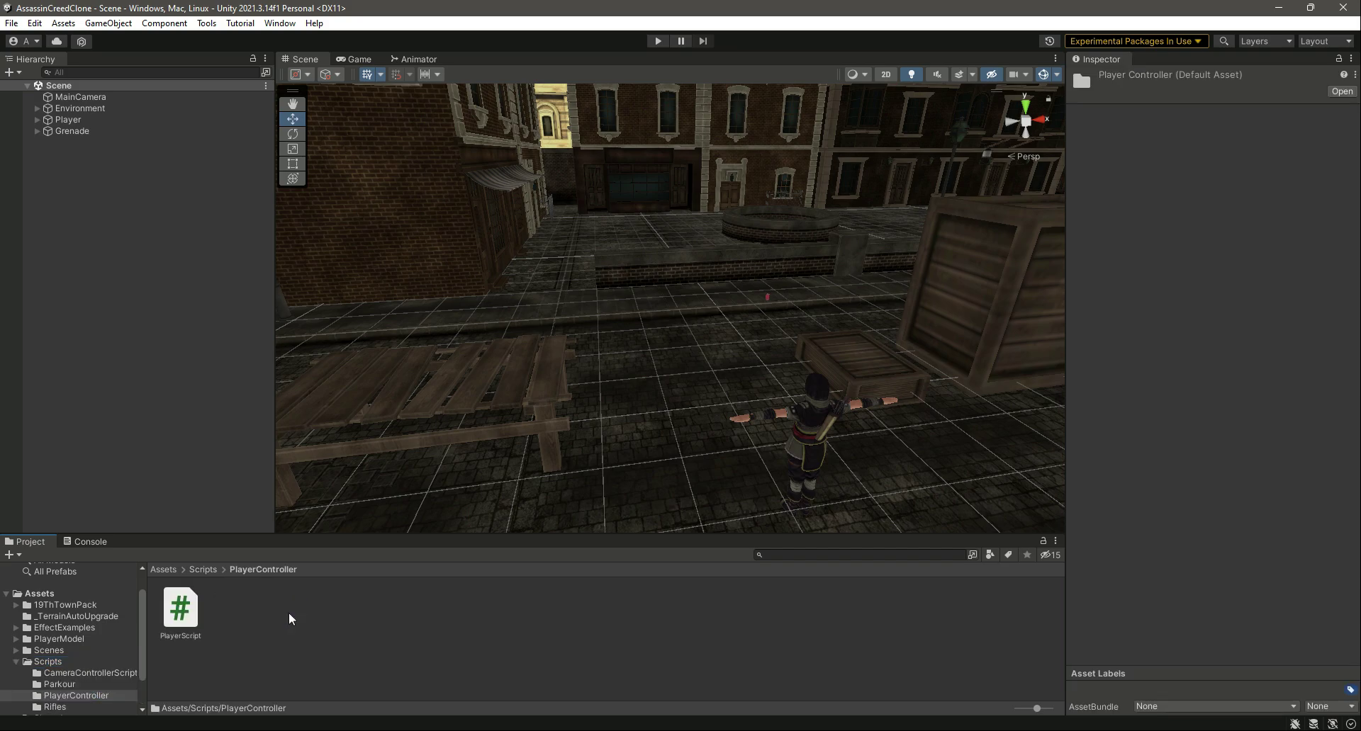
pyautogui.rightClick(324, 632)
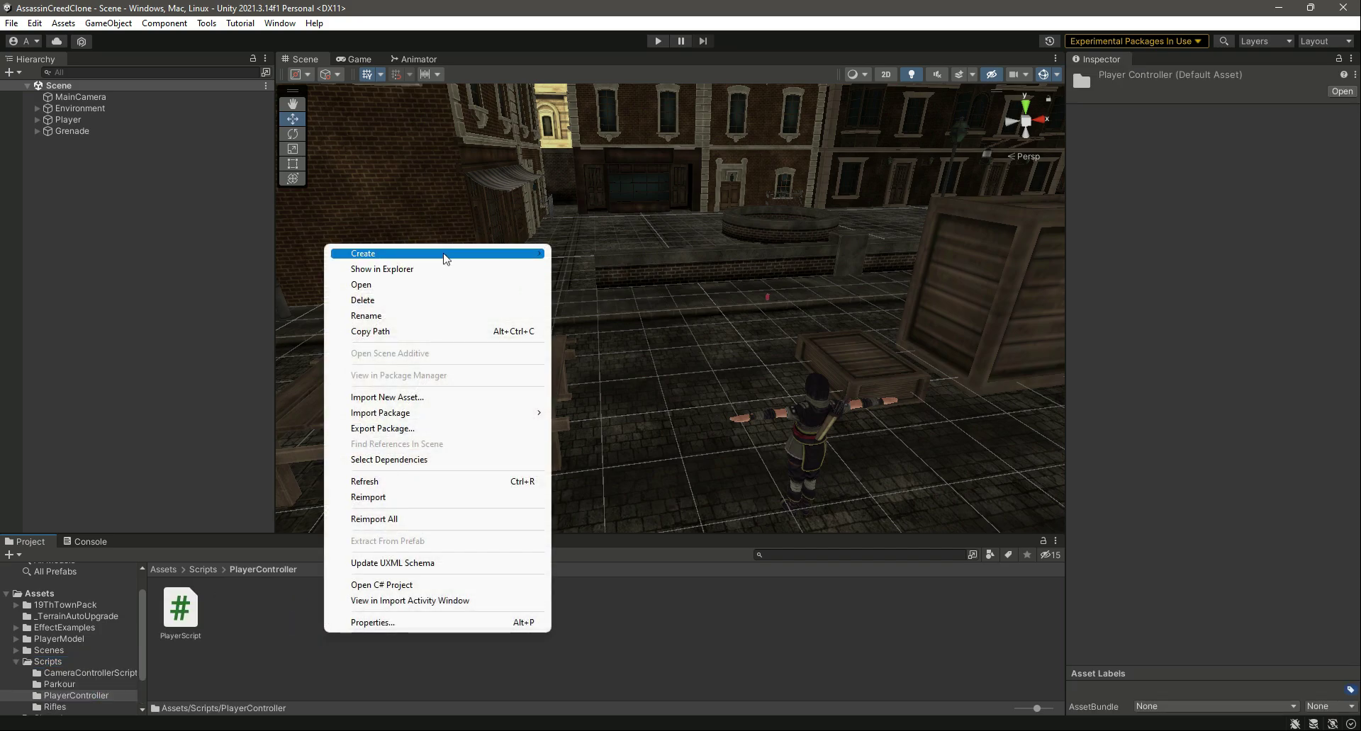
pyautogui.moveTo(444, 255)
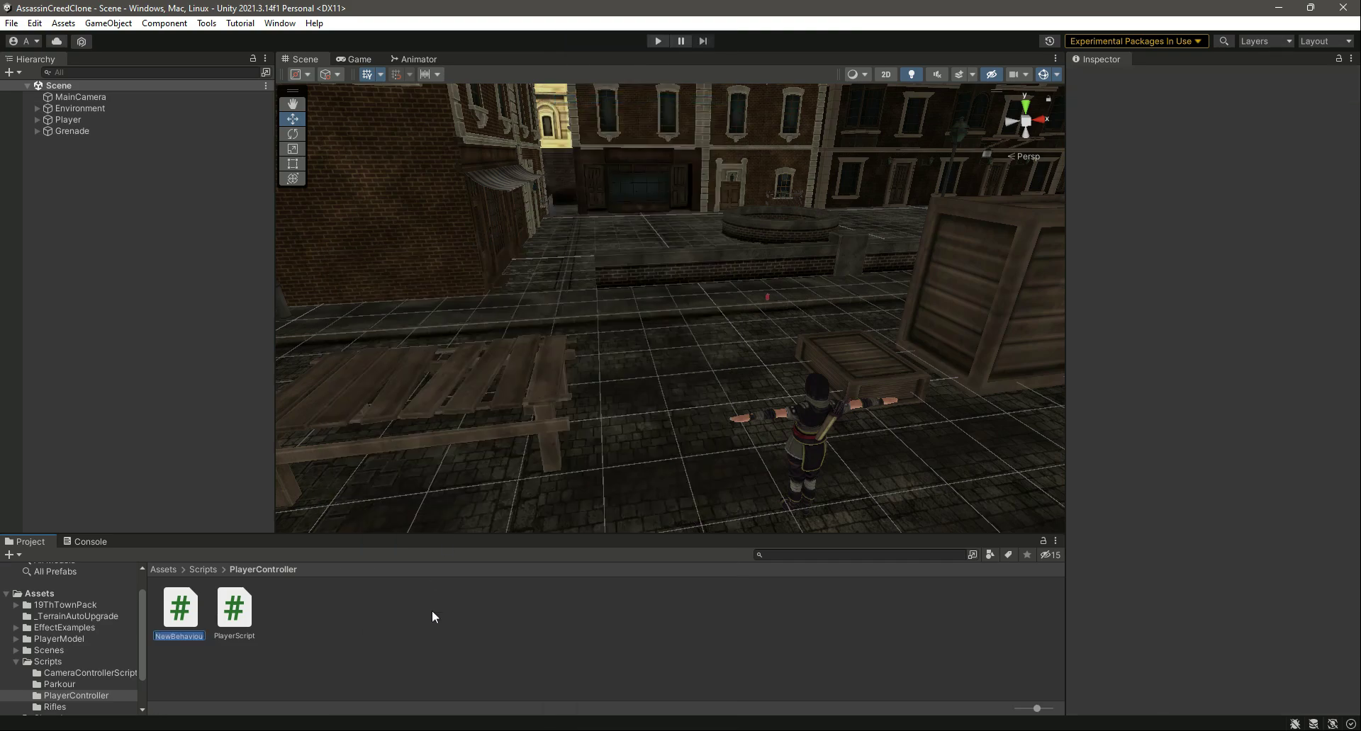
pyautogui.write('Object')
pyautogui.press('Return')
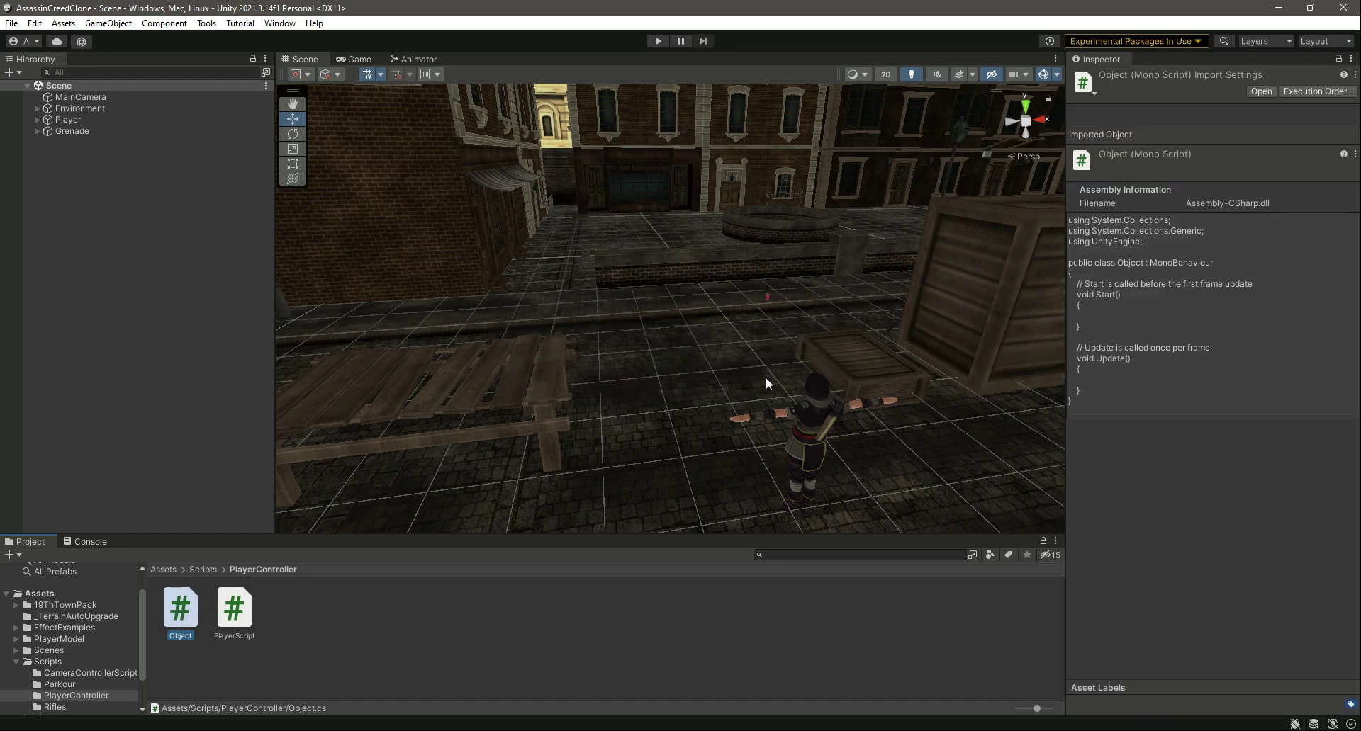
pyautogui.moveTo(721, 393); pyautogui.dragTo(583, 363, button='right')
pyautogui.click(645, 344)
pyautogui.click(411, 578)
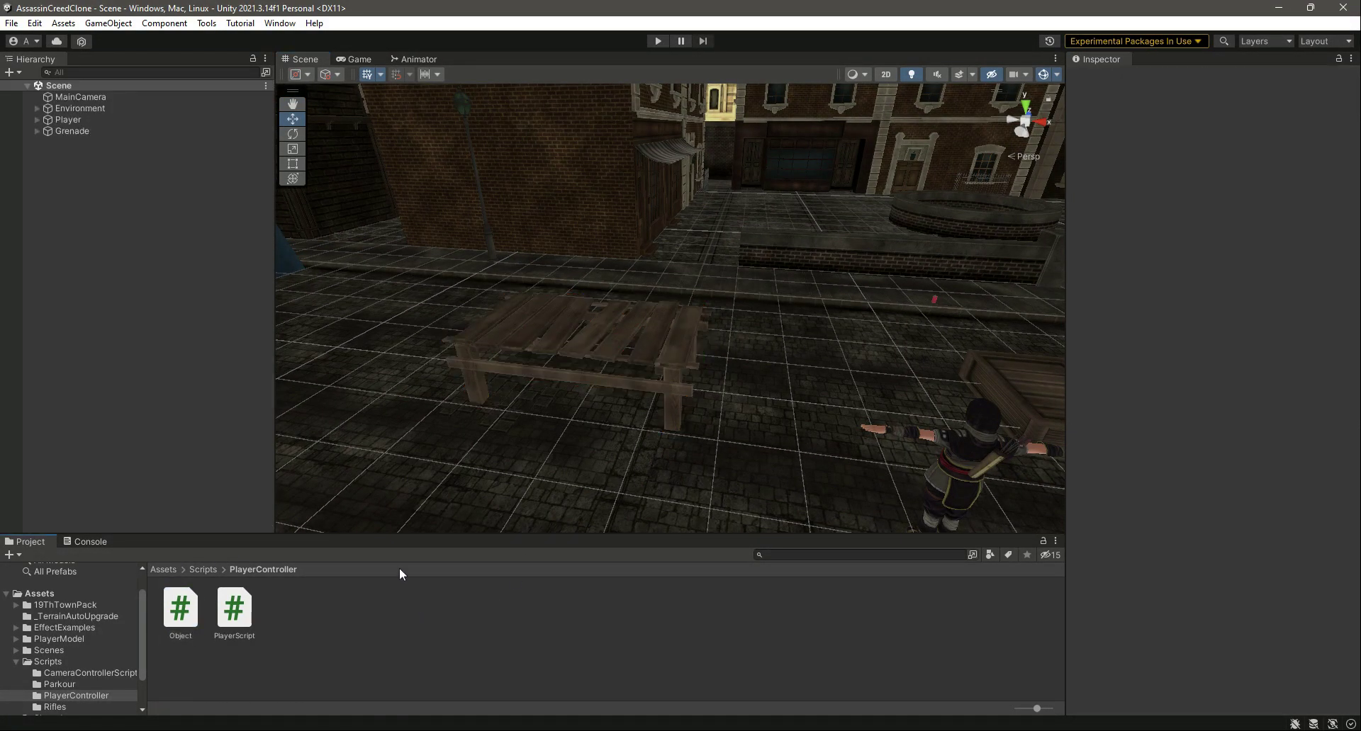
# Open the Object script in Visual Studio Code and remove the default Start and Update methods with their comments.
pyautogui.doubleClick(181, 608)
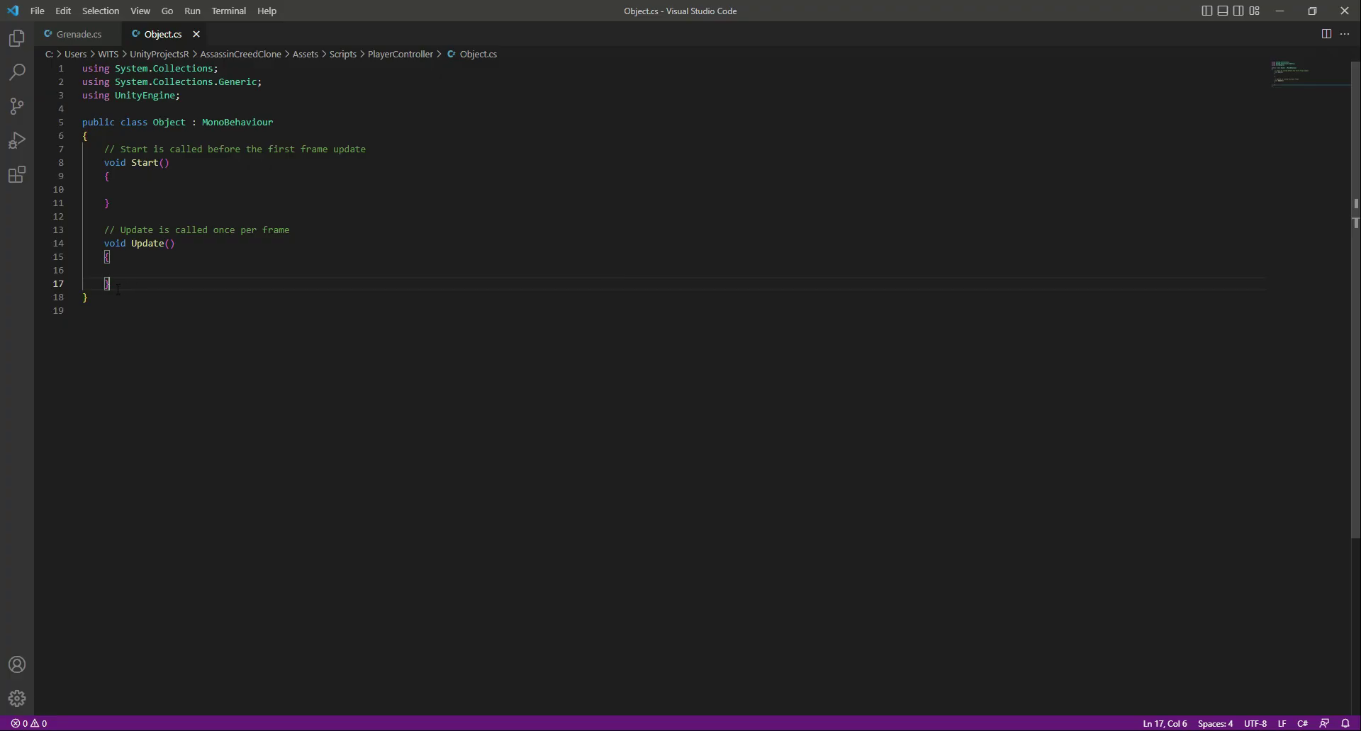
pyautogui.moveTo(117, 290); pyautogui.dragTo(104, 149)
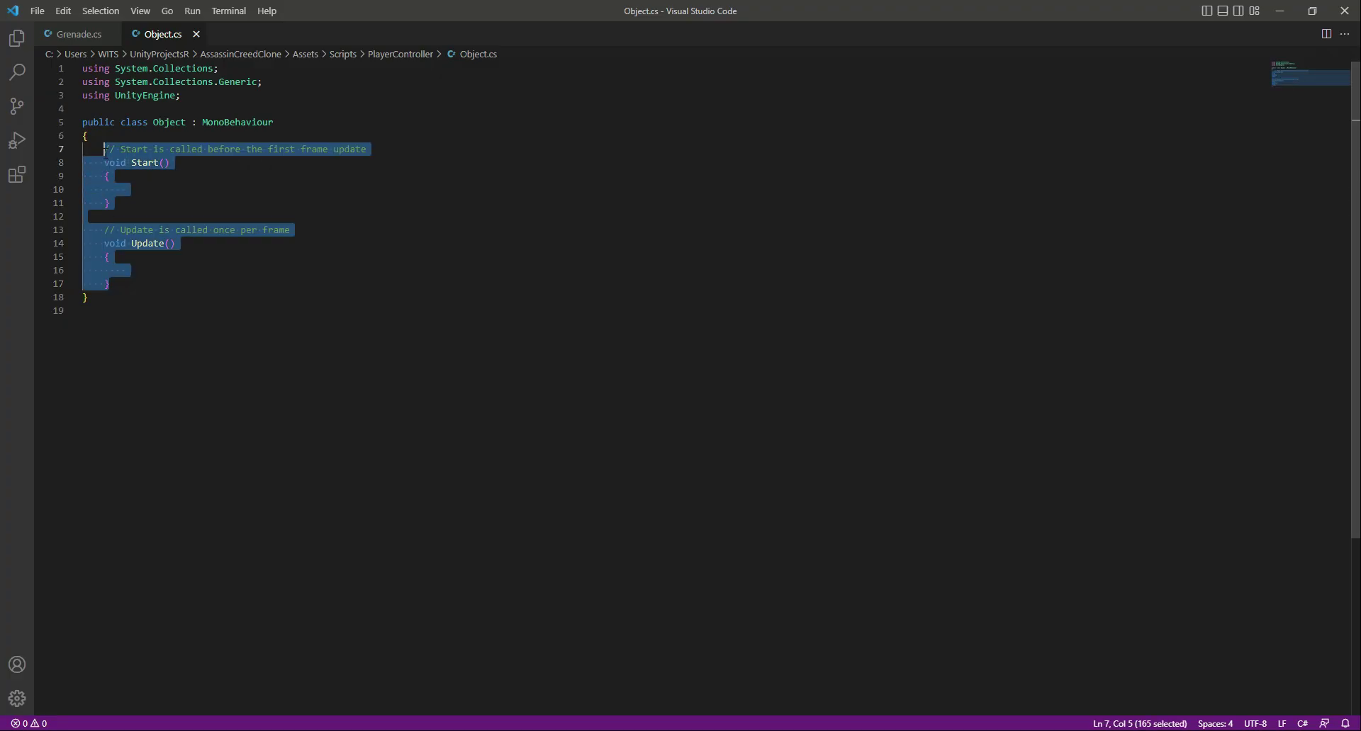
pyautogui.press('BackSpace')
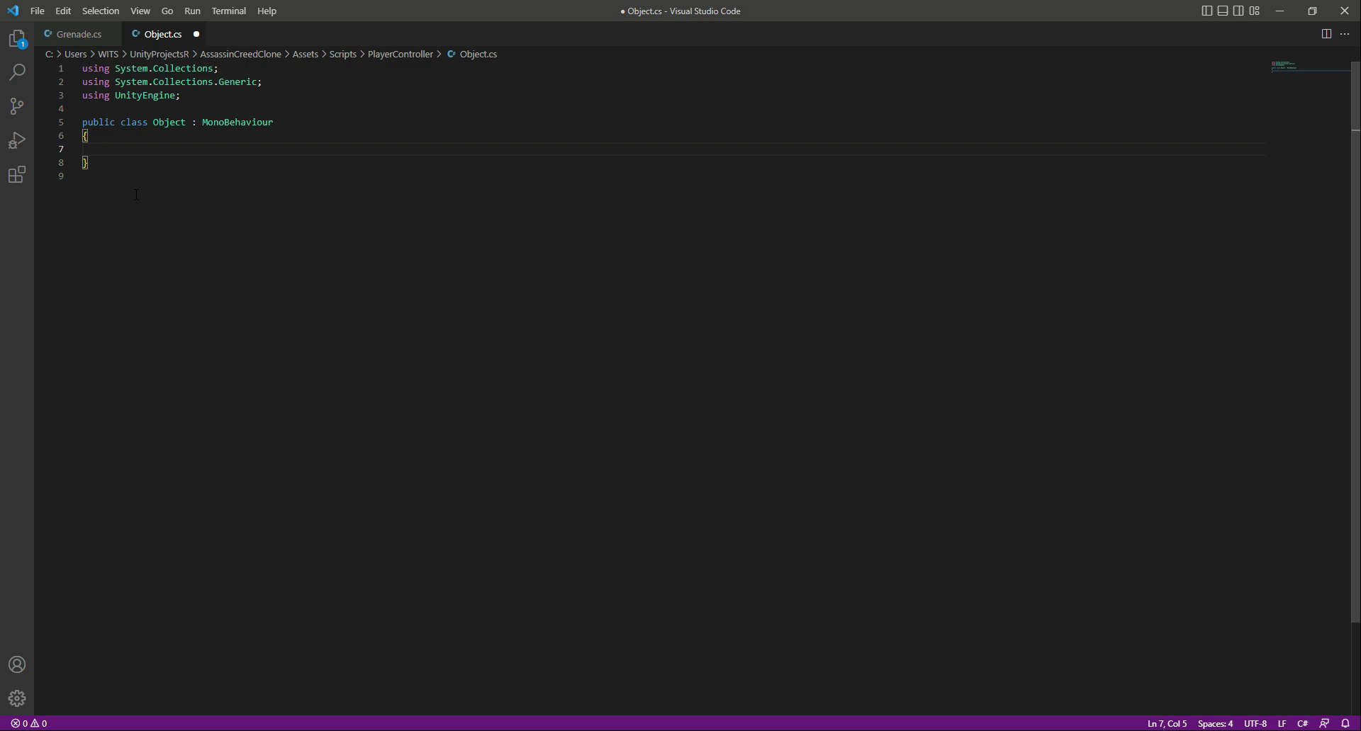
# Declare a public float field in the Object class, starting its name with "object".
pyautogui.write('public ')
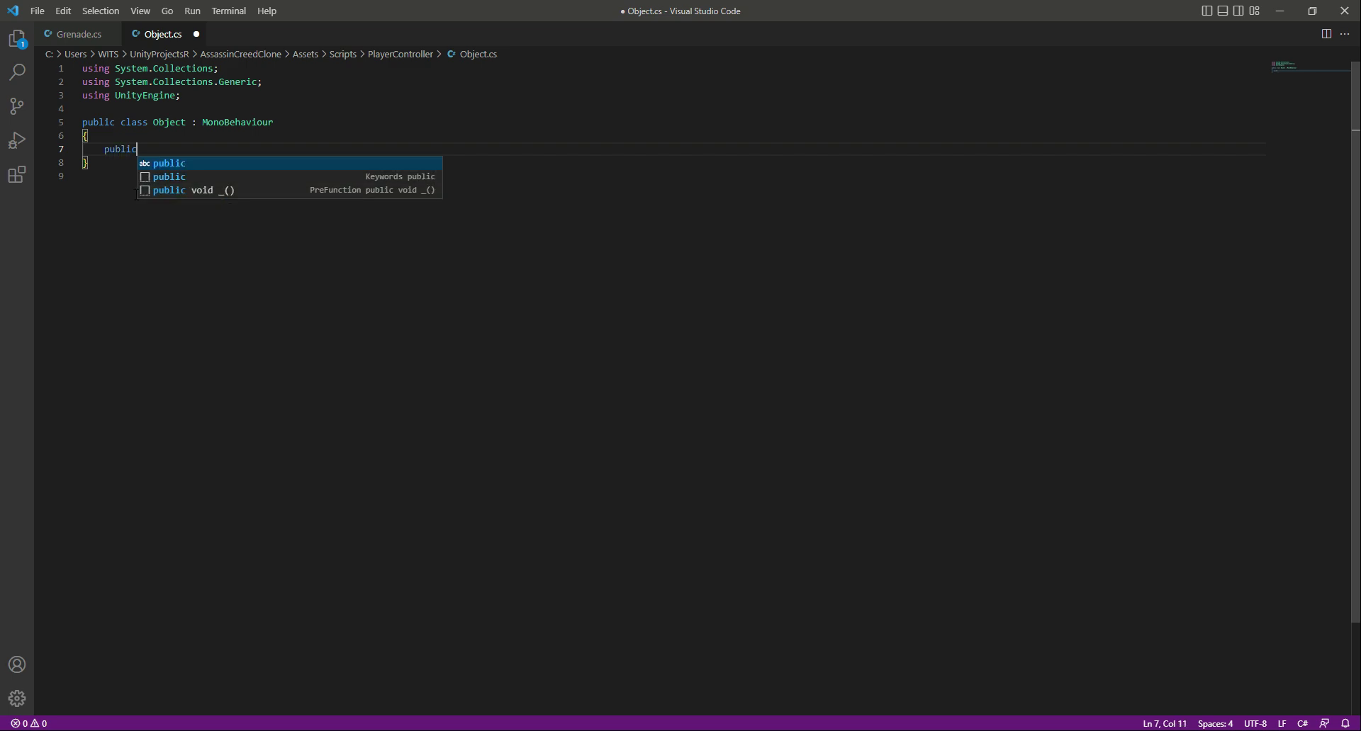
pyautogui.write('floa')
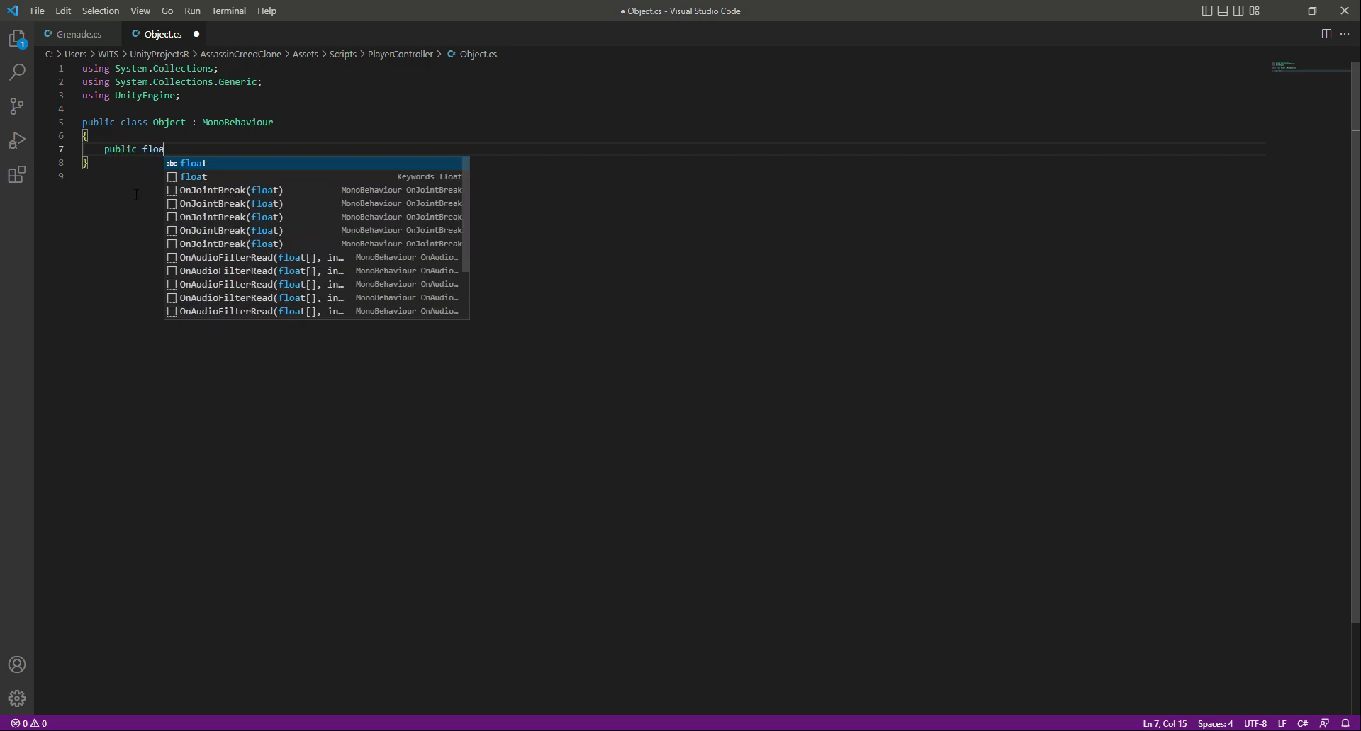
pyautogui.write('t object')
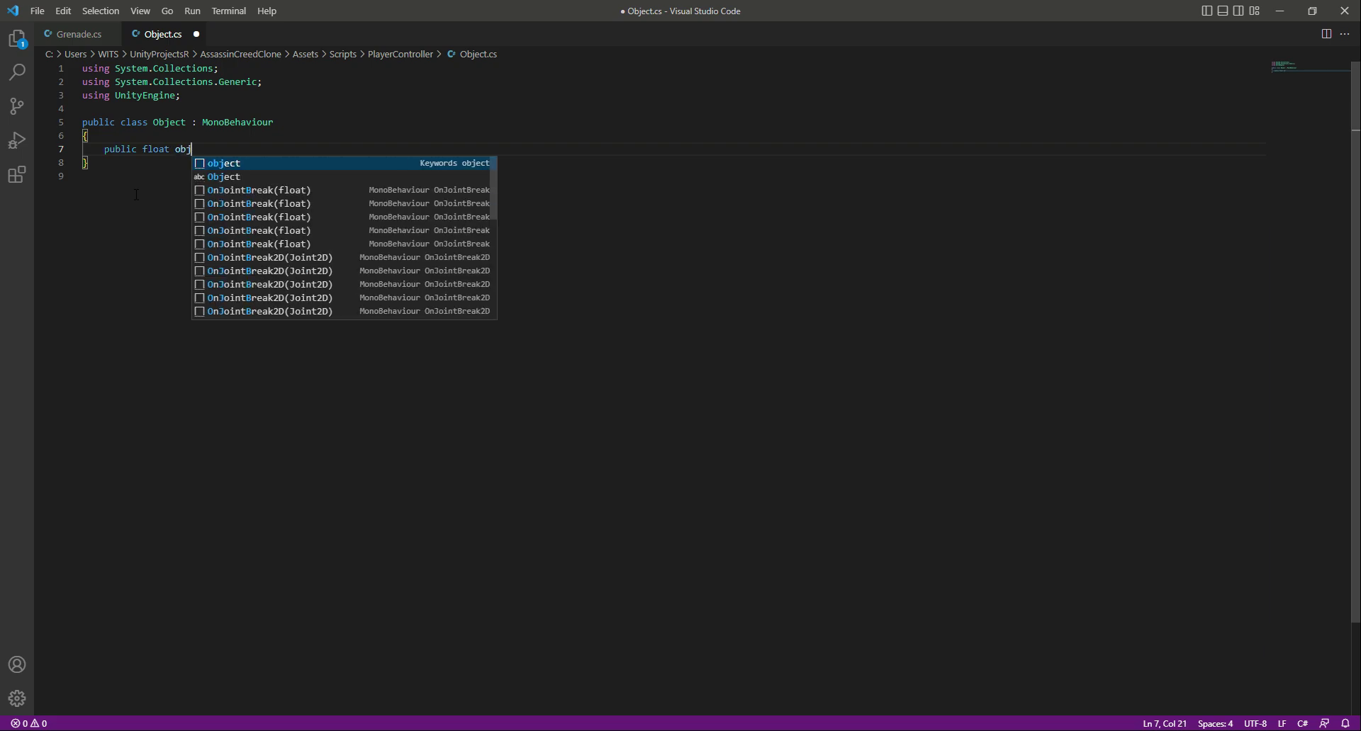